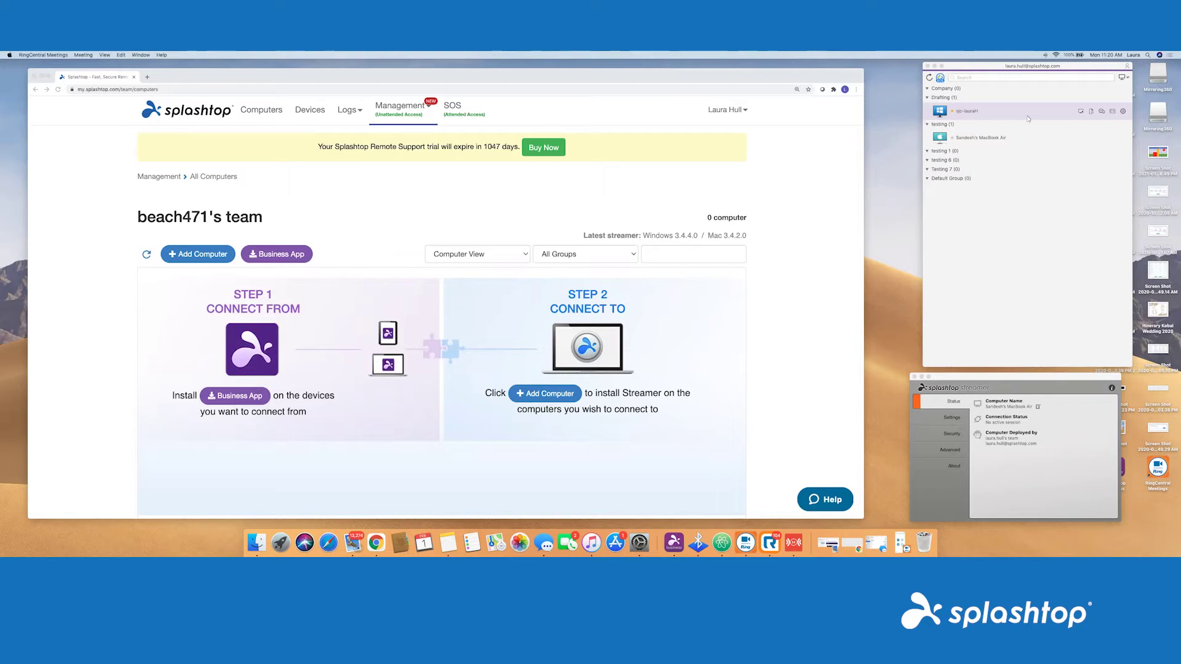
Step: Bring the Splashtop Business app forward, nudge the Streamer window left, and show the Management menu
click(976, 70)
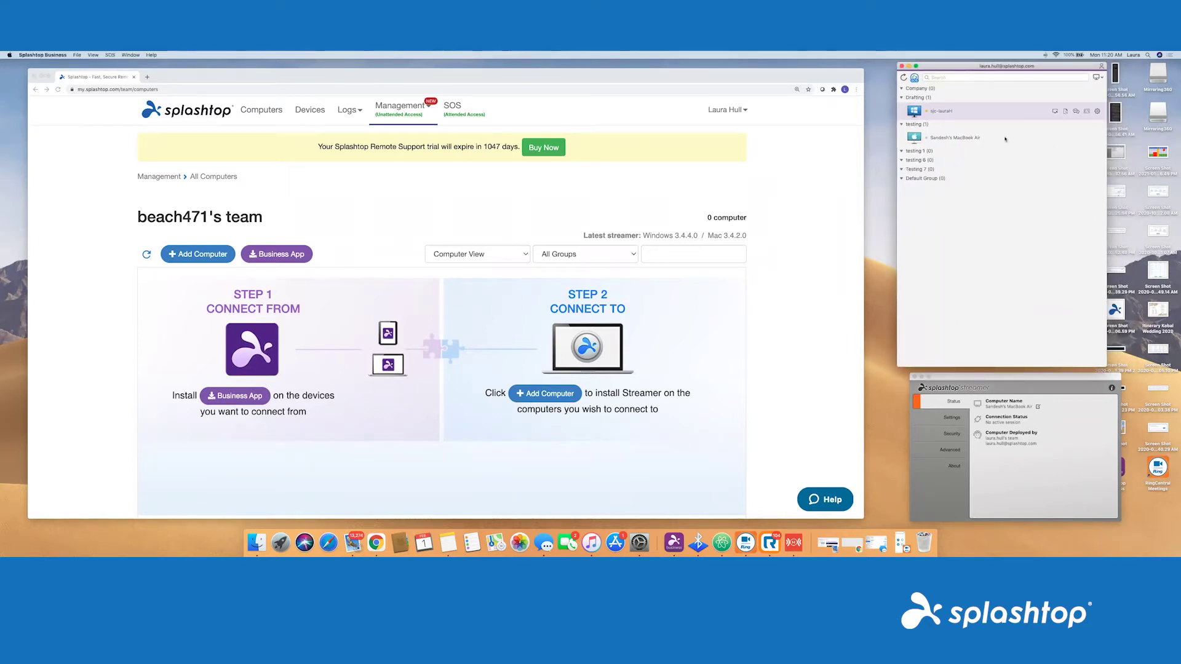
drag(999, 379, 979, 378)
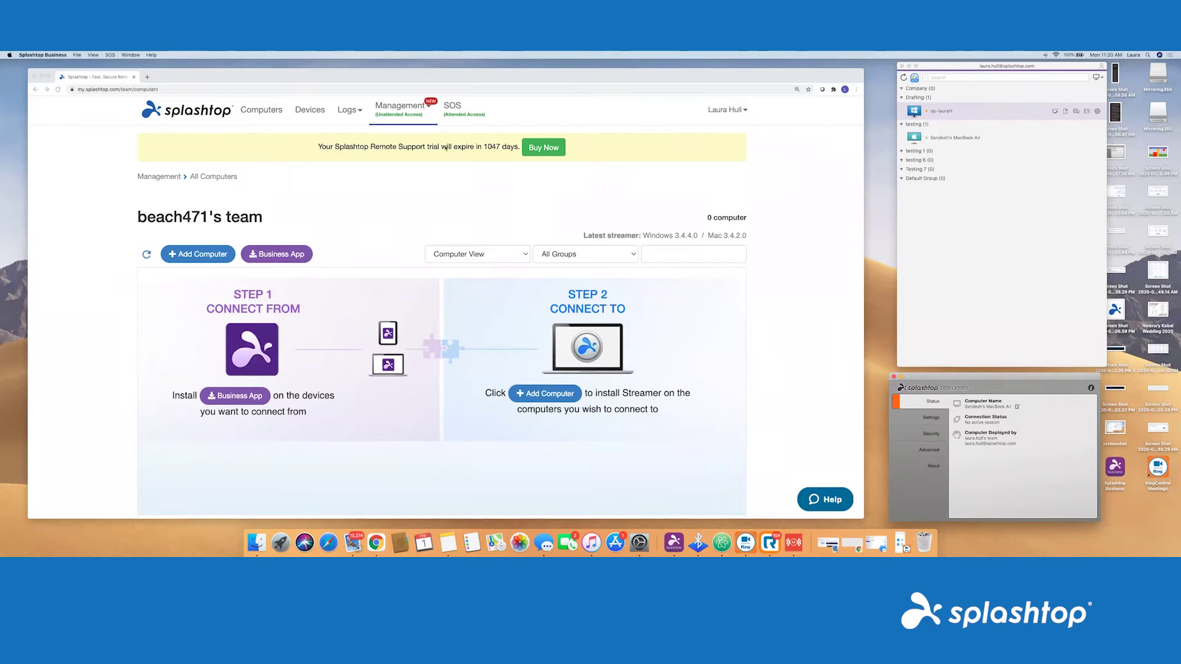
click(417, 108)
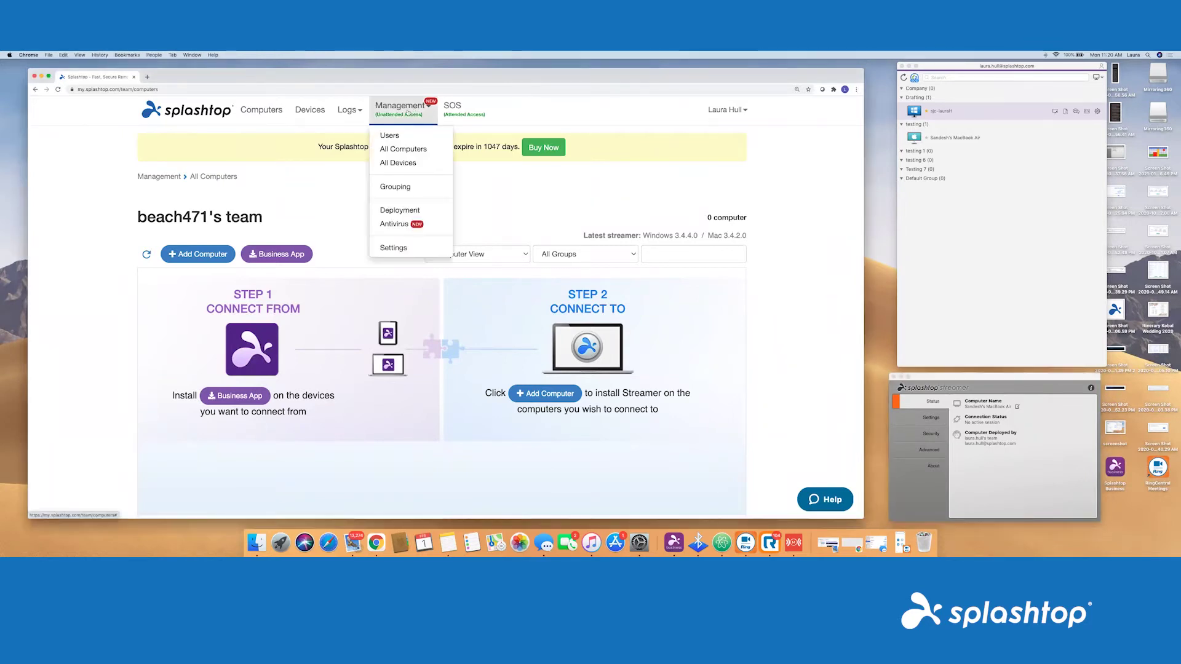
Step: Look at the Grouping page and its Create Group form, then go to the Deployment page
click(406, 187)
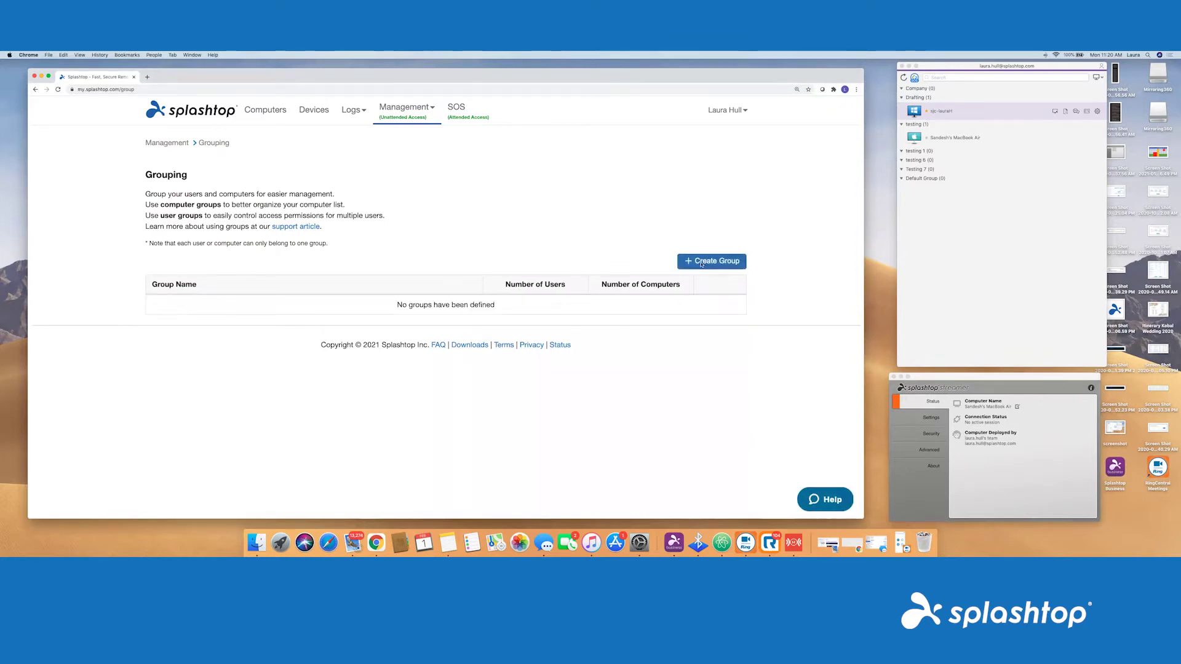
click(704, 261)
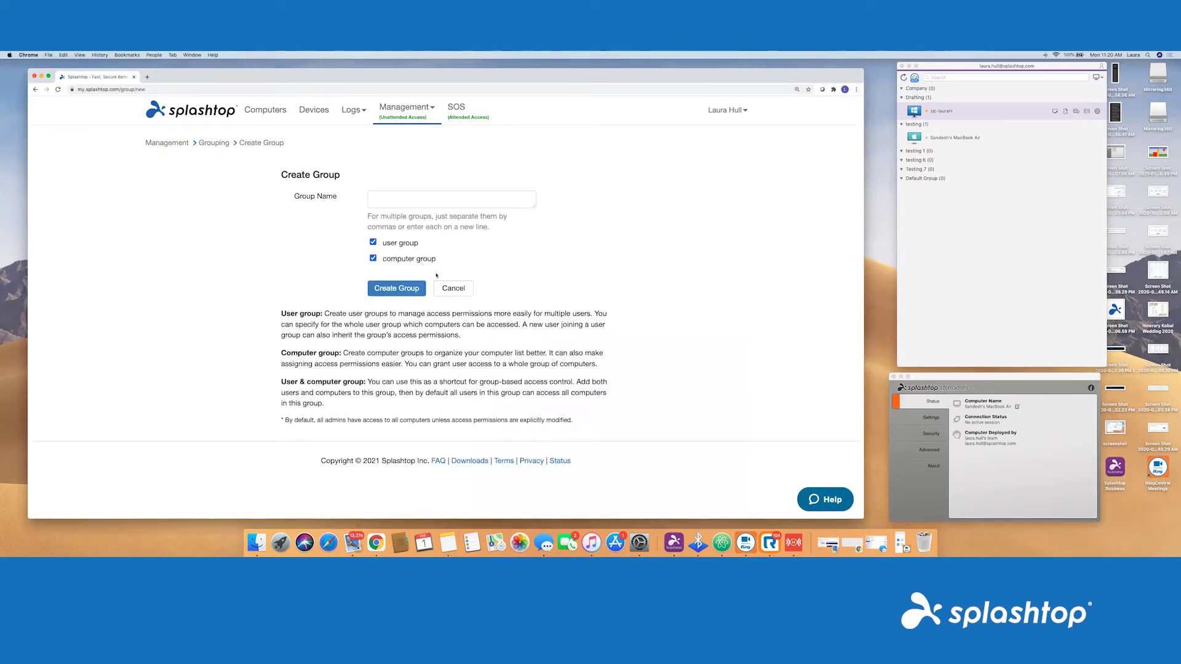
click(417, 115)
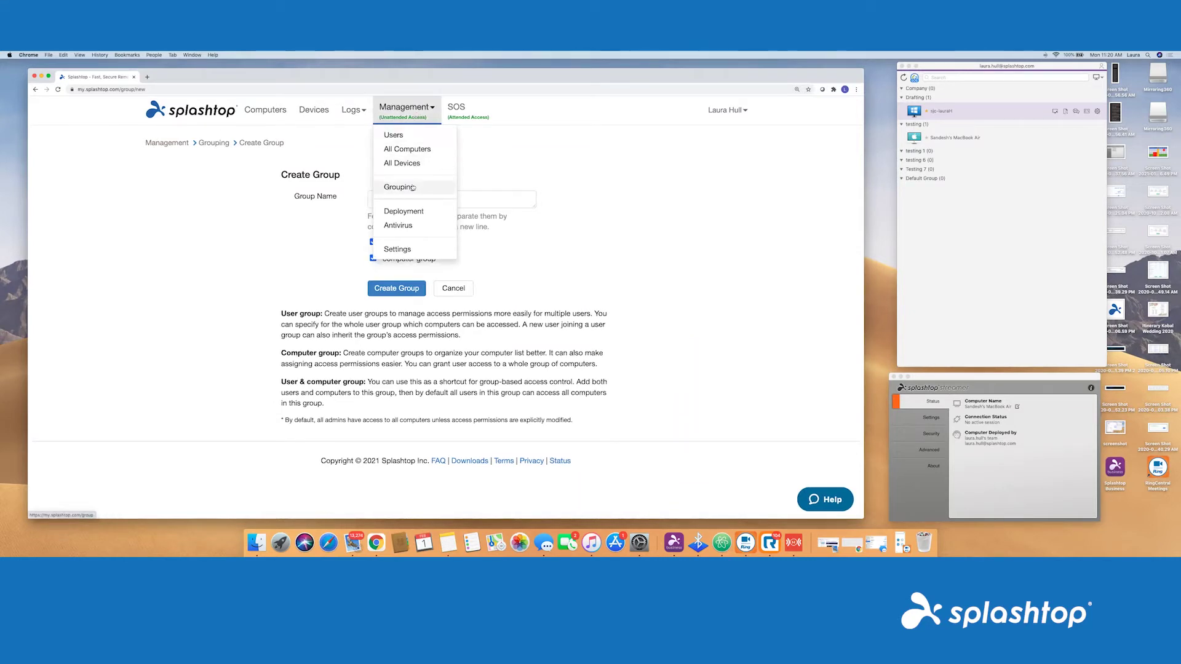
click(413, 212)
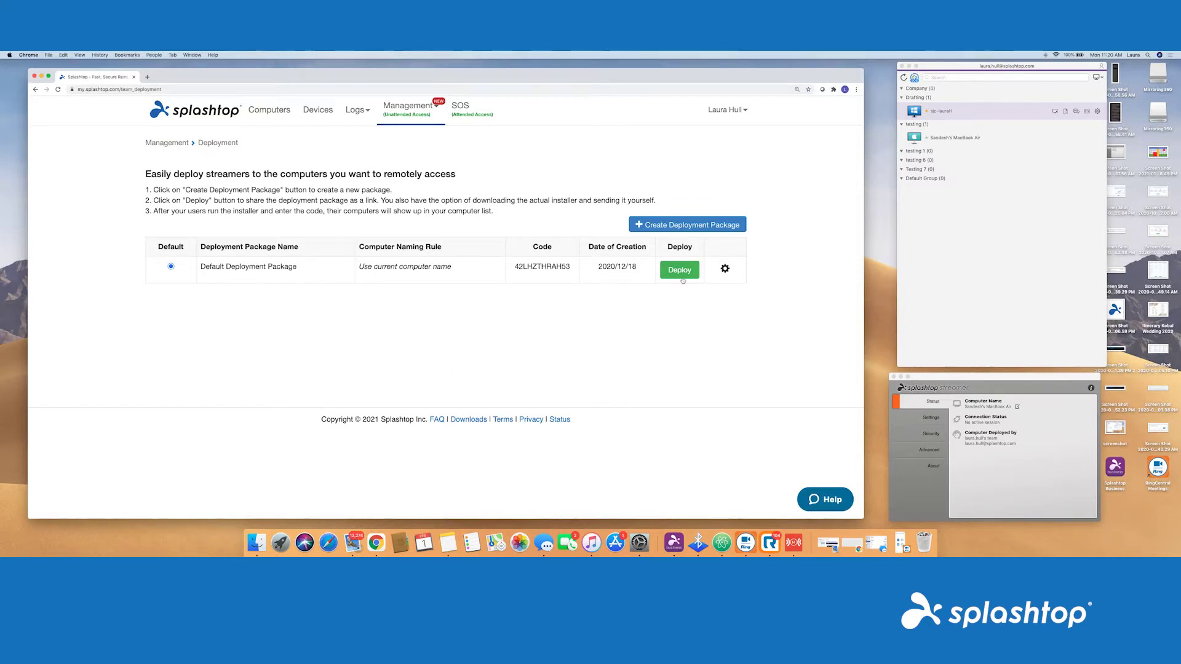
Step: Start a new deployment package and scroll through its naming, grouping and security options
click(691, 226)
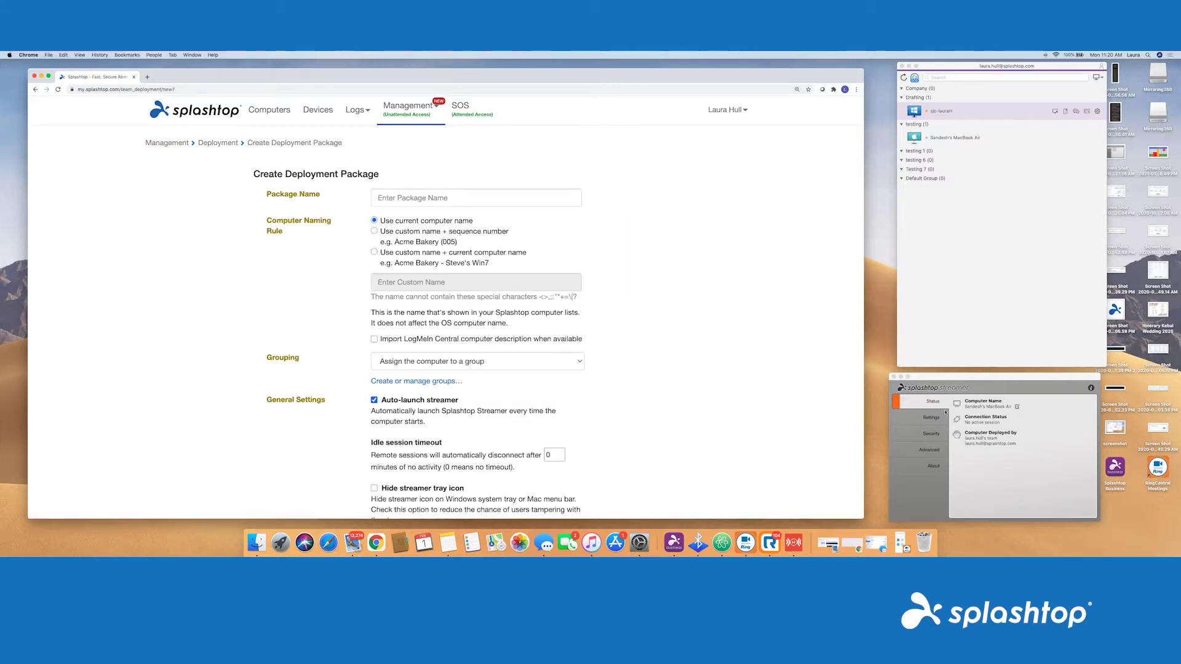
scroll(461, 231, down, 4)
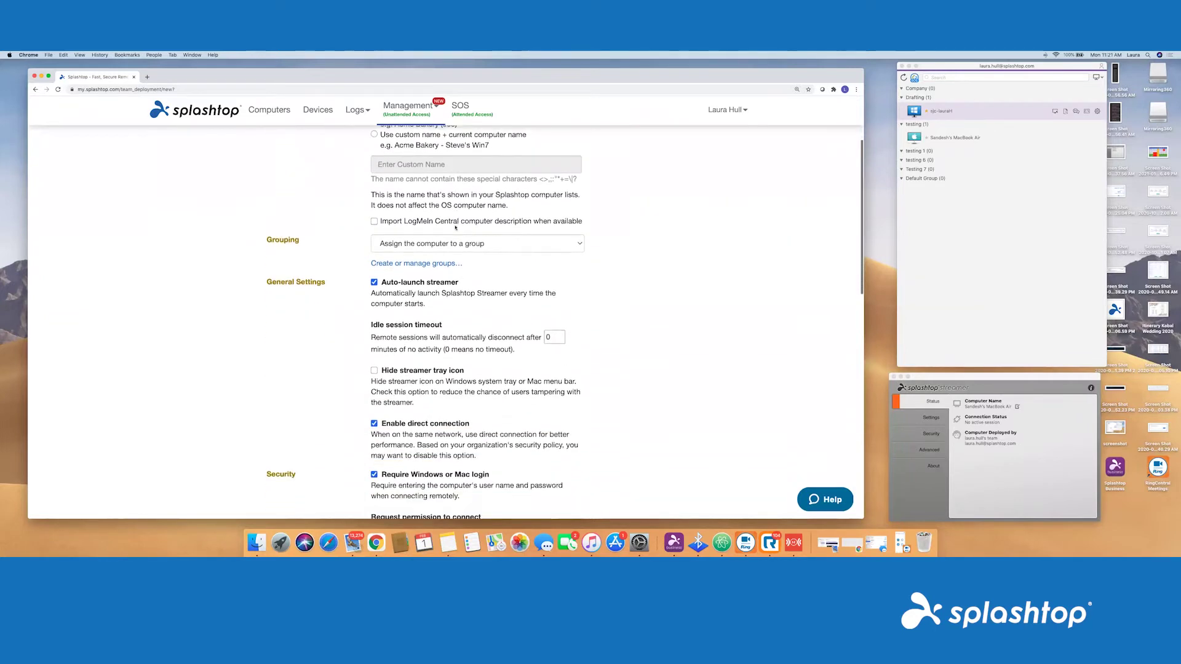
scroll(456, 227, down, 1)
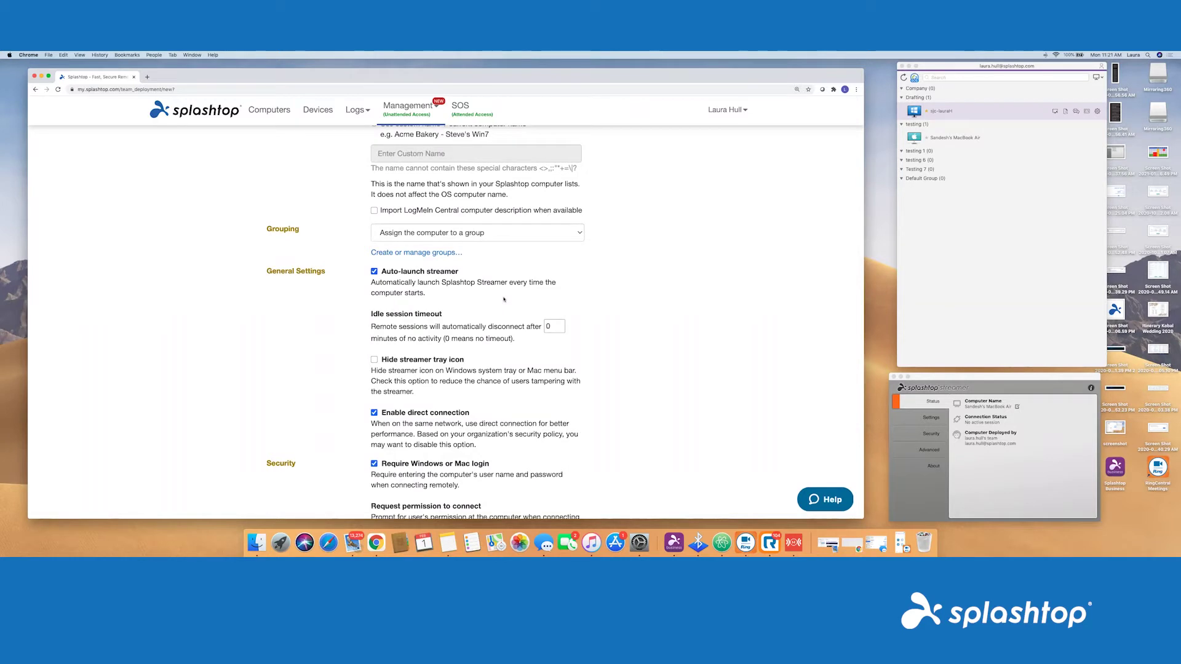
scroll(504, 300, down, 1)
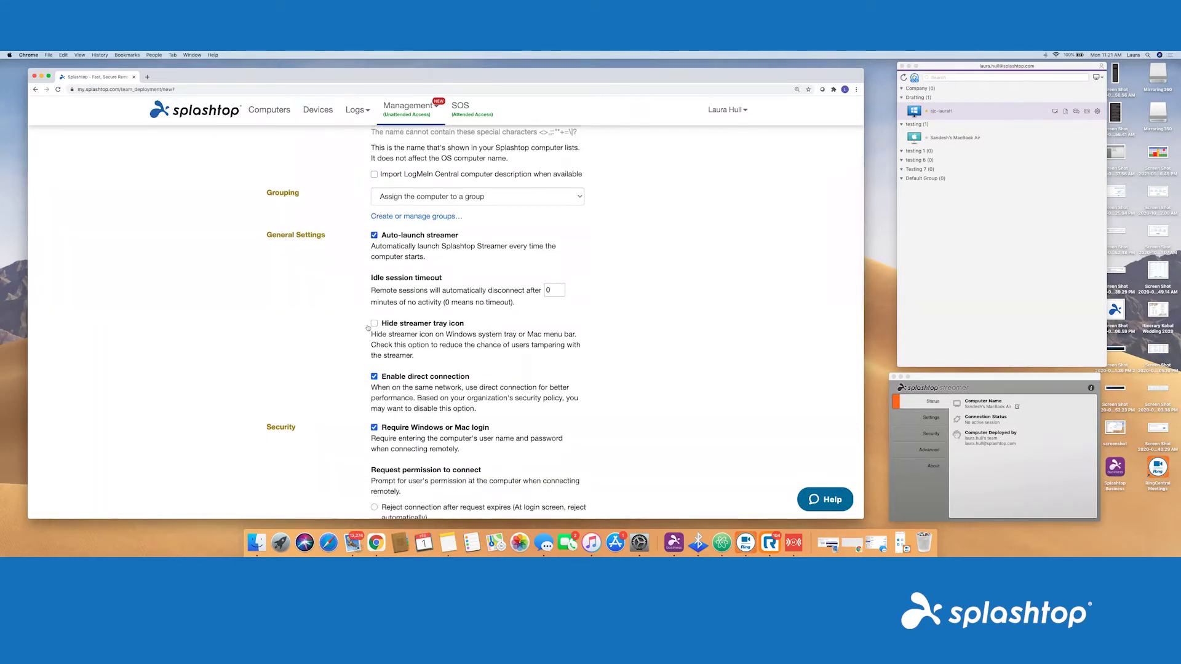
scroll(466, 327, down, 3)
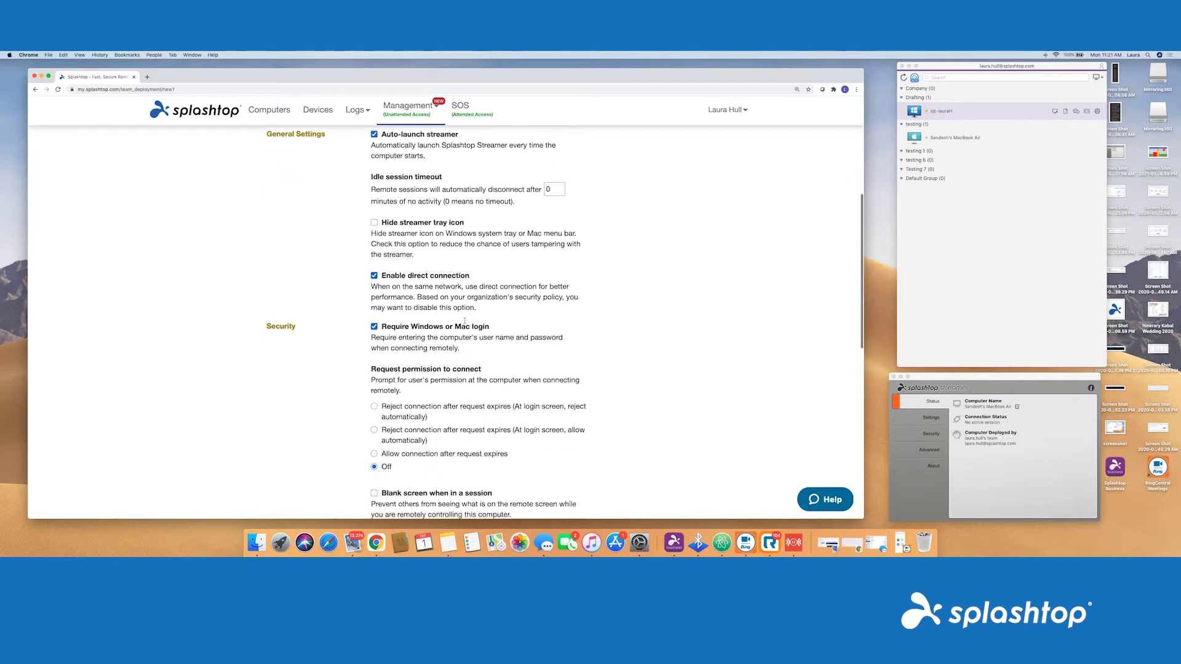
scroll(452, 330, down, 2)
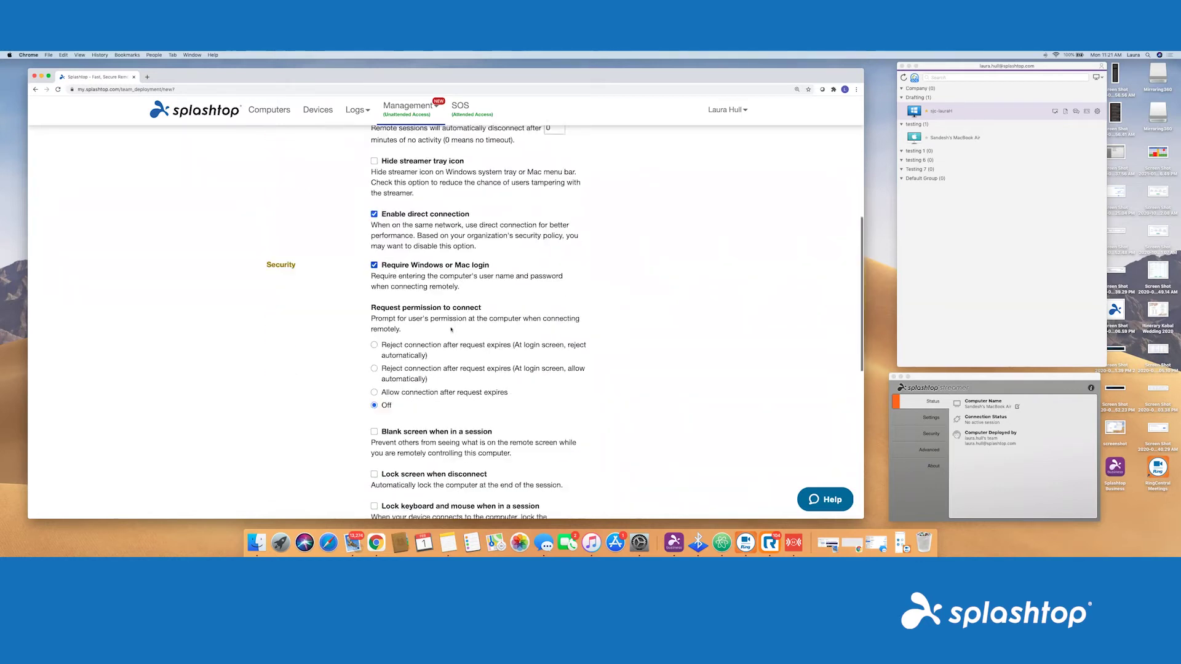
scroll(489, 378, down, 4)
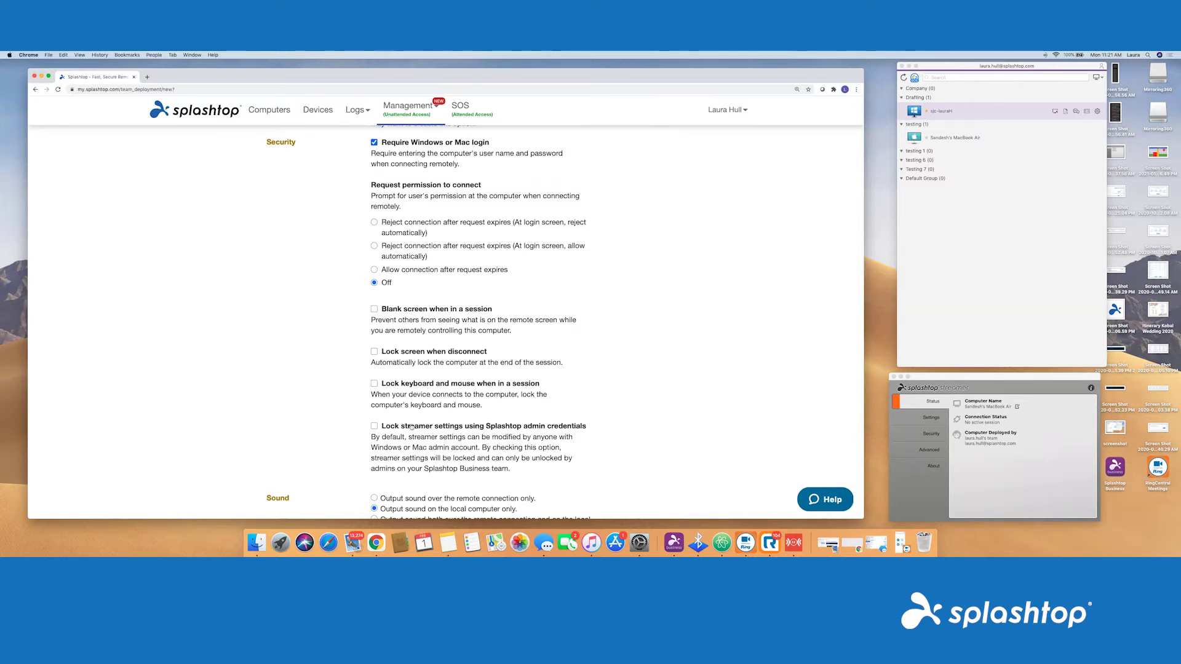
Step: Highlight the Lock streamer settings option, scroll to the Sound and Proxy sections, then return to the top
drag(411, 426, 567, 427)
click(549, 414)
scroll(544, 414, down, 3)
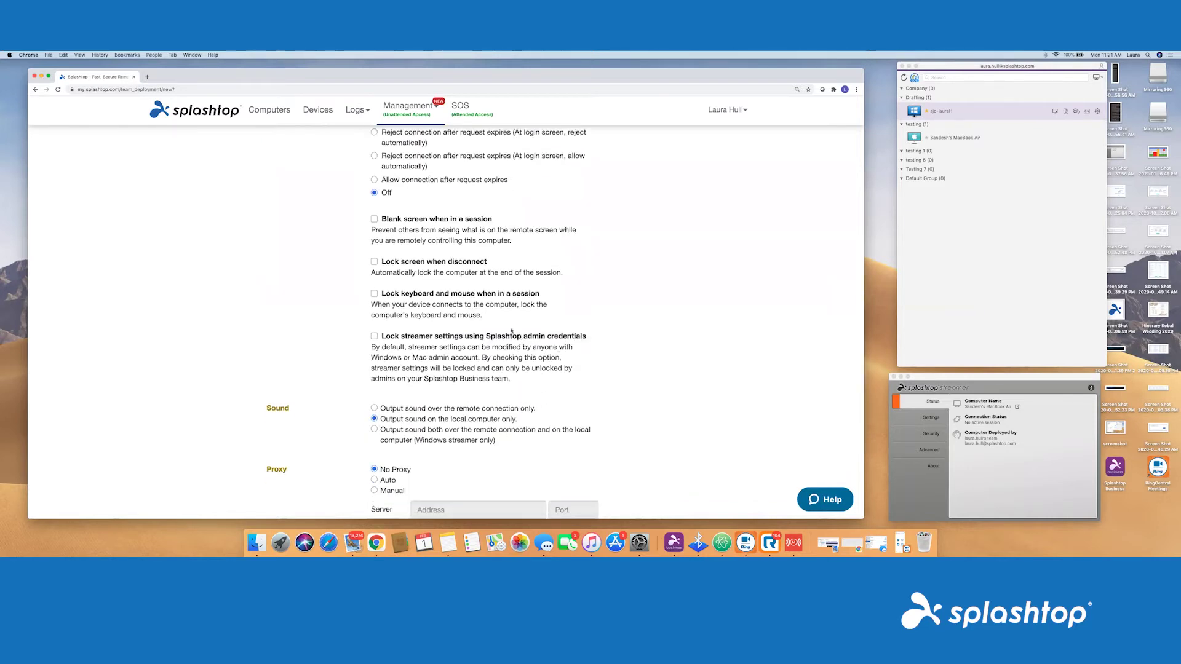
scroll(490, 404, down, 3)
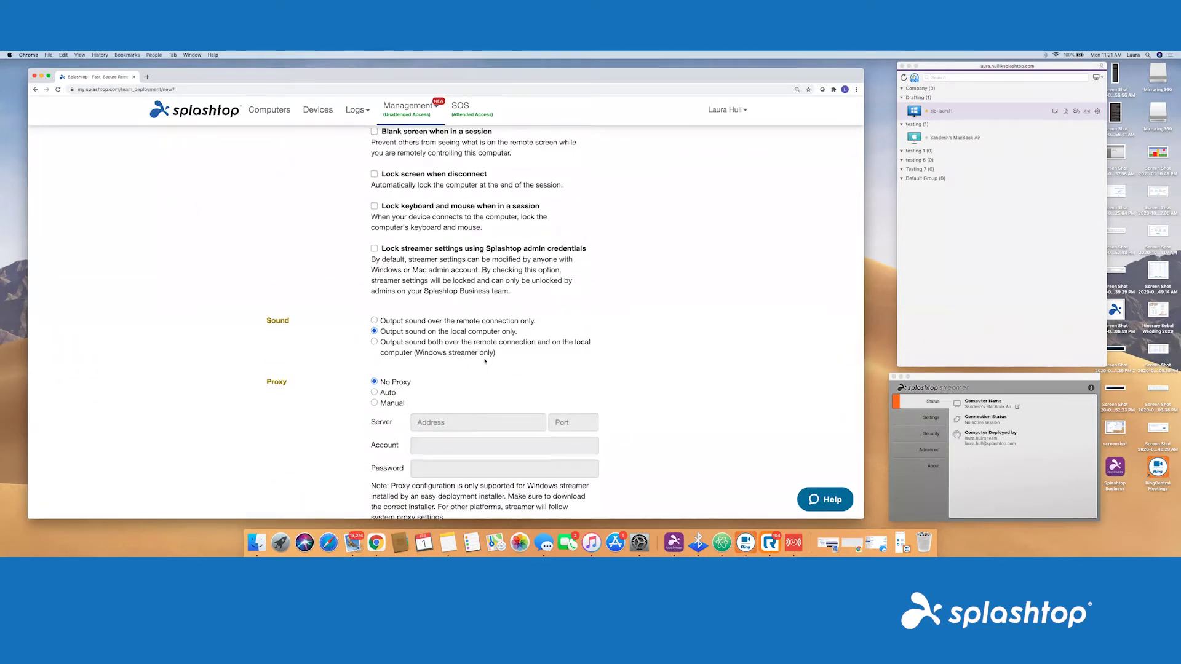
scroll(484, 362, up, 2)
scroll(485, 362, up, 15)
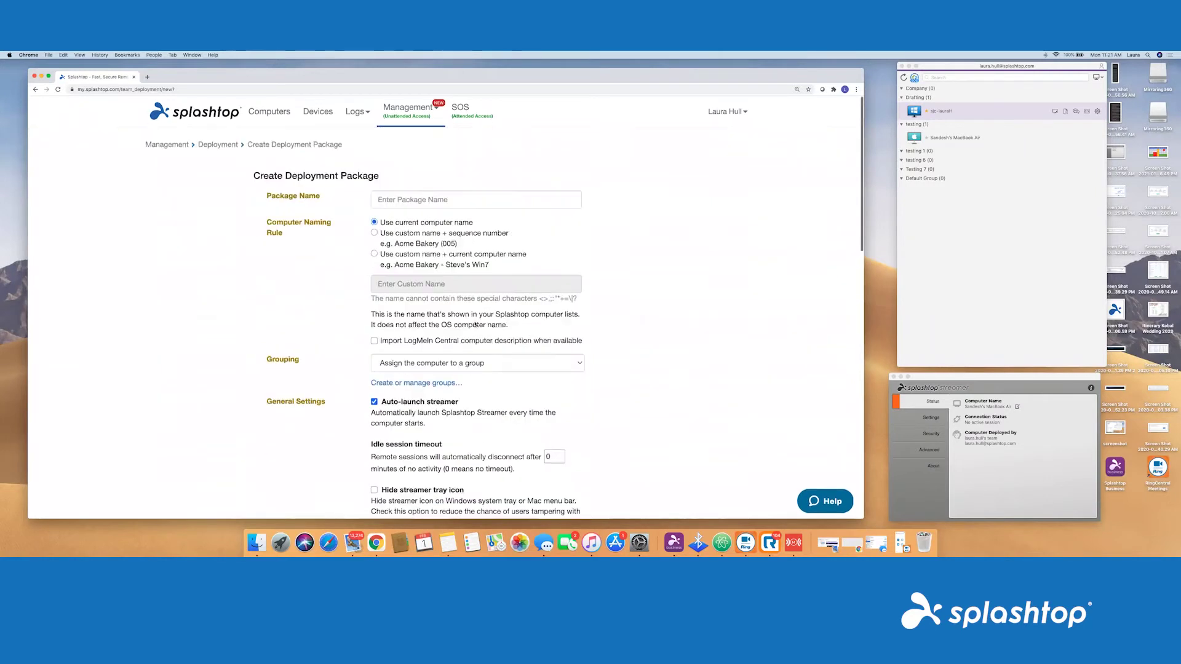
Step: Return to the Deployment page, briefly reopening the new package form before going back
click(408, 108)
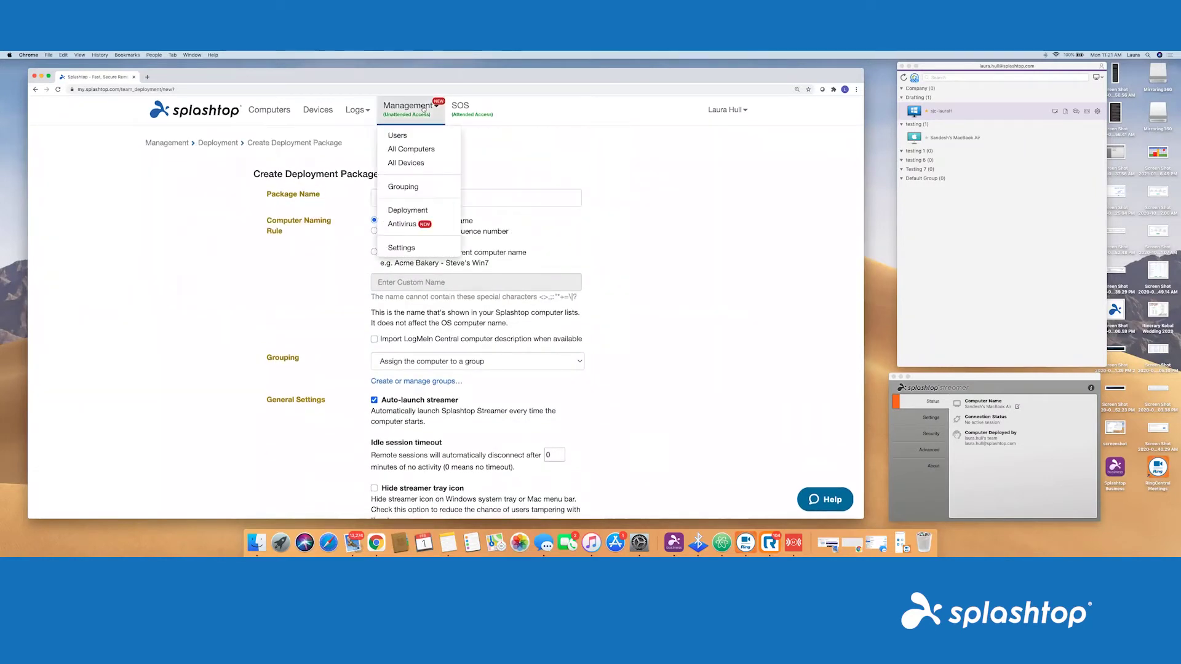
click(407, 211)
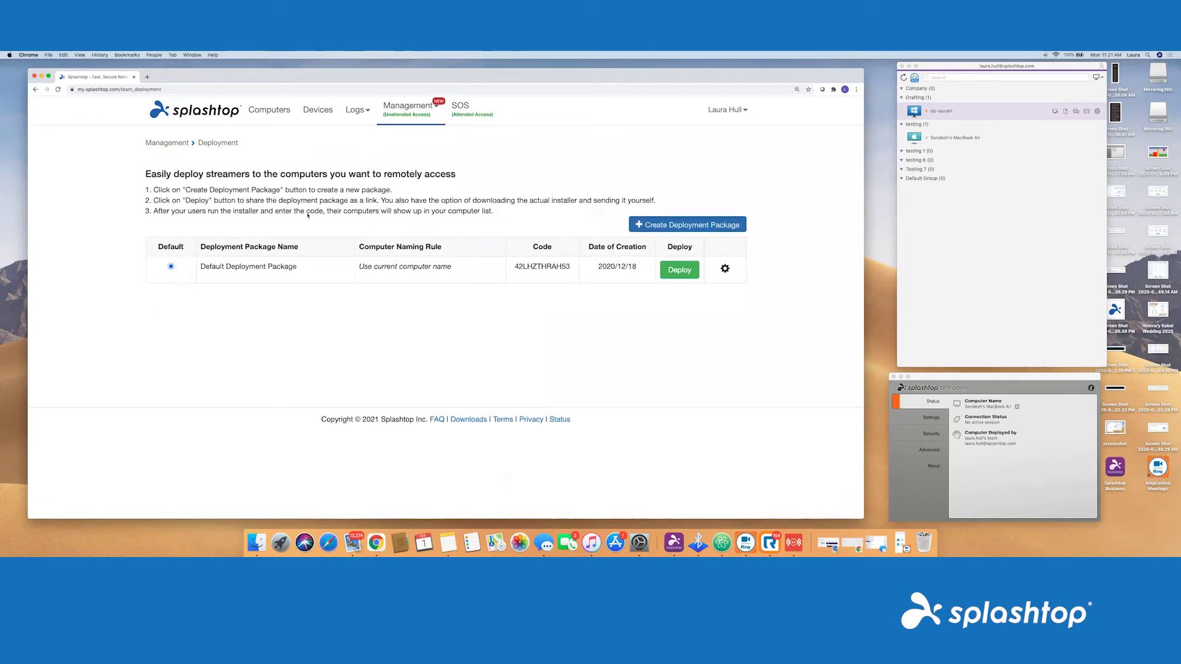
click(646, 225)
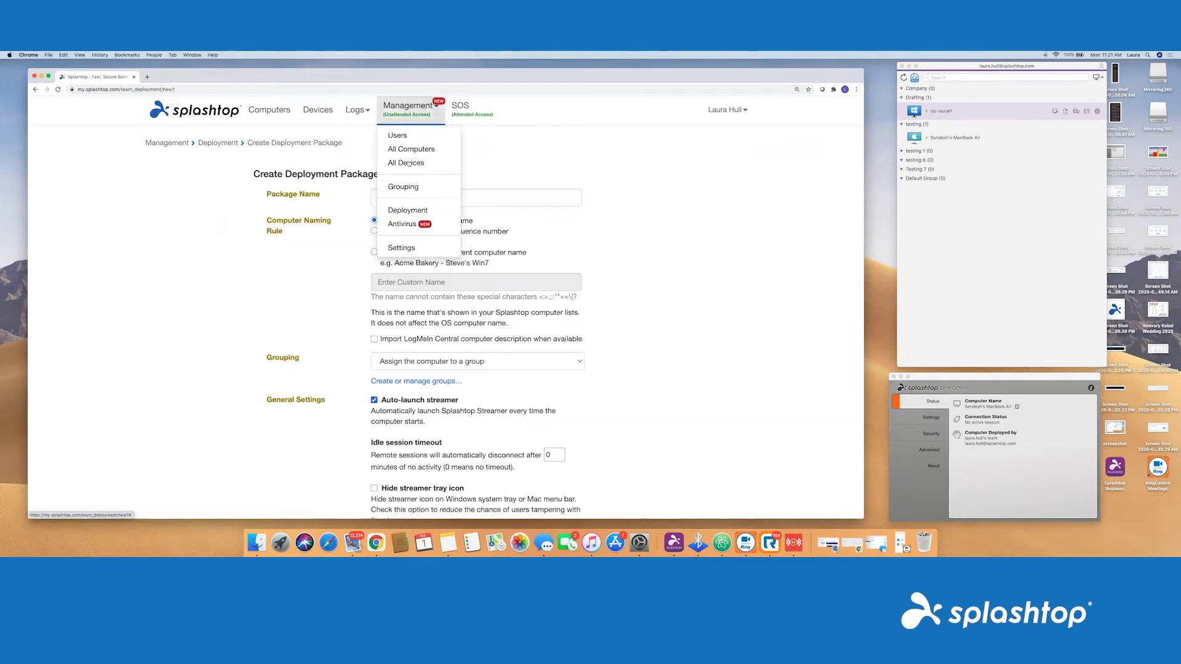
mouse_move(413, 110)
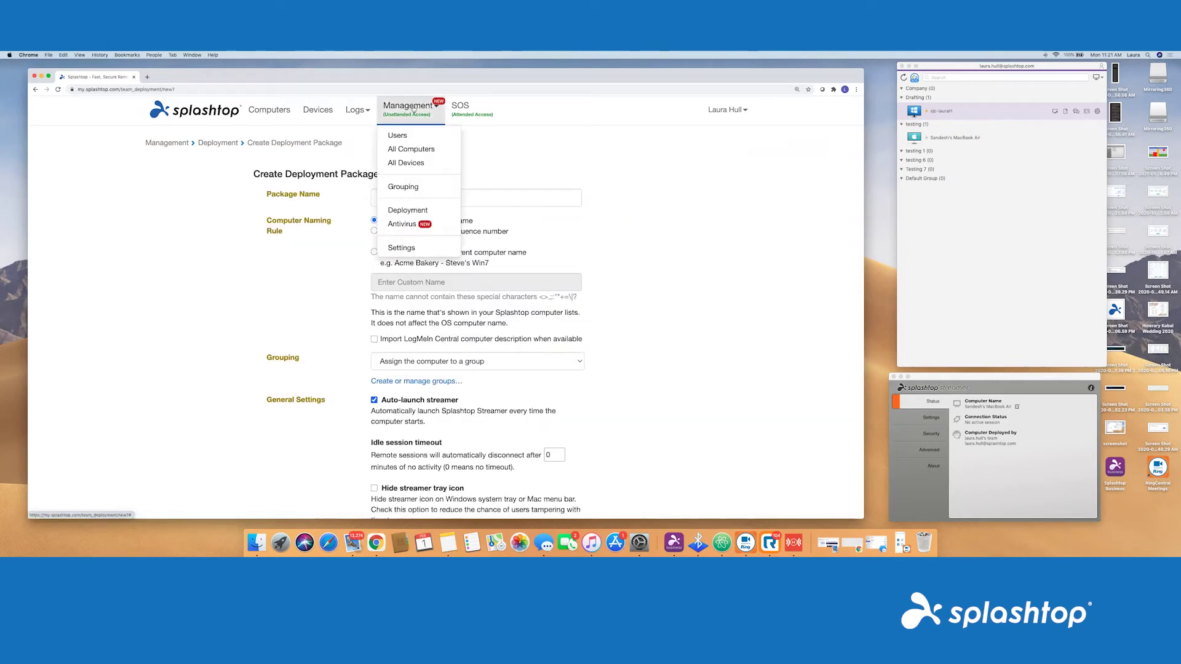
click(408, 211)
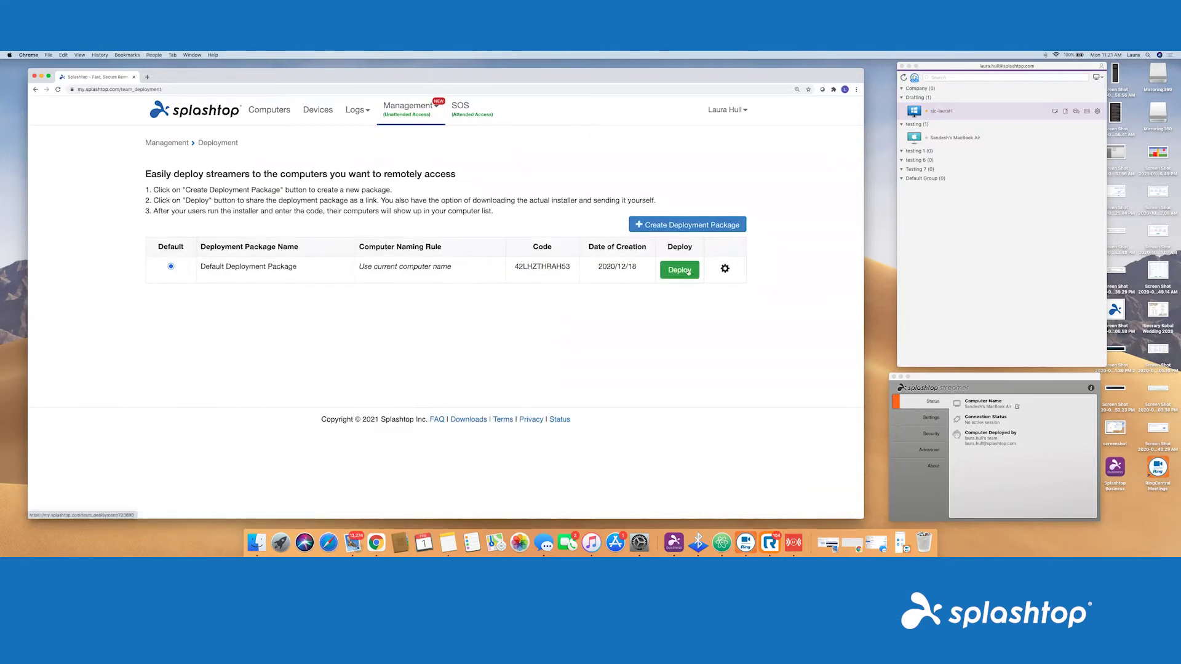
Step: Bring up the Default Deployment Package's share link and select the whole link
click(688, 272)
scroll(448, 260, up, 1)
drag(566, 204, 337, 203)
click(417, 241)
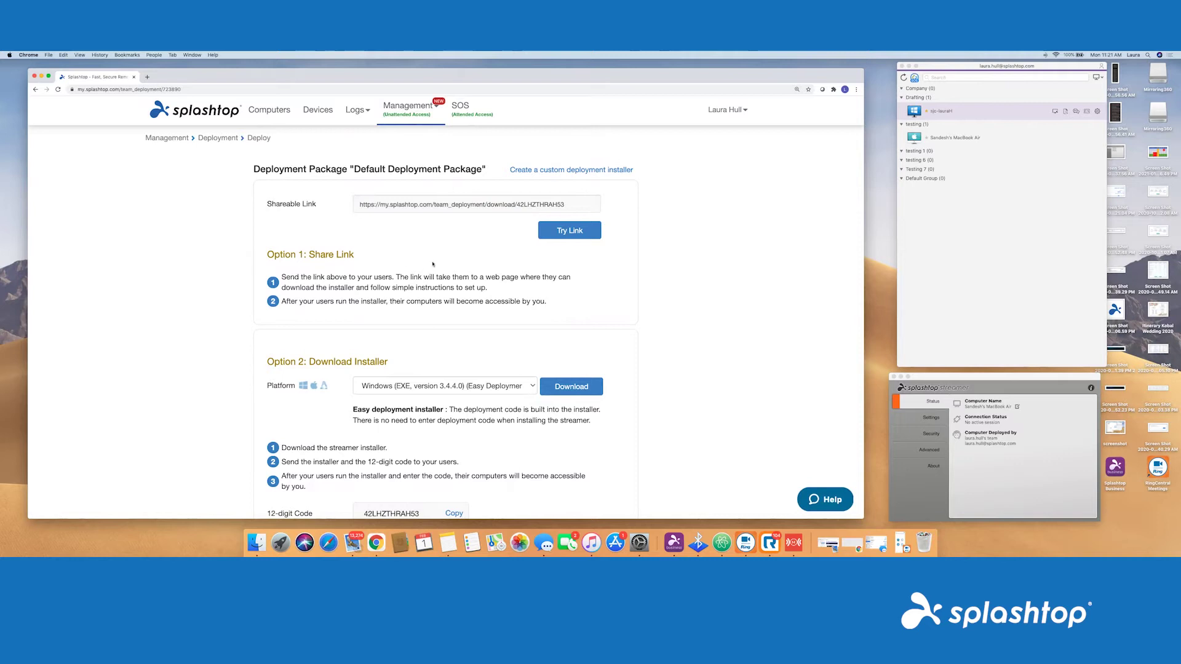
Step: Keep Windows (EXE) Easy Deployment as the installer platform
scroll(433, 265, down, 3)
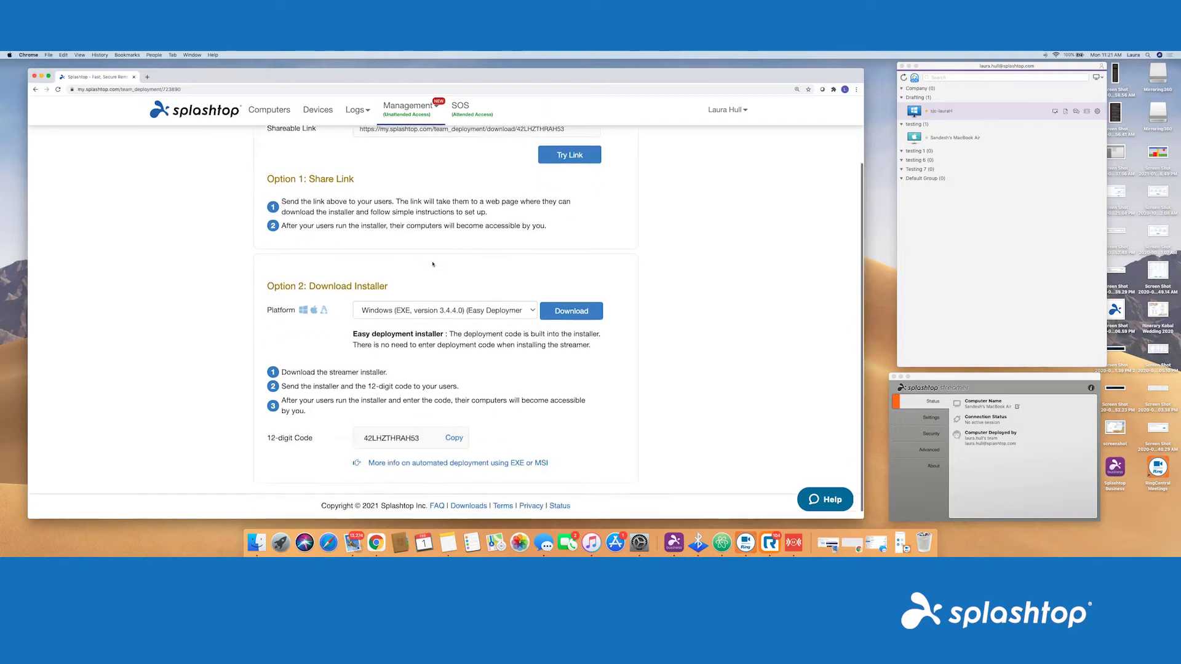
click(435, 301)
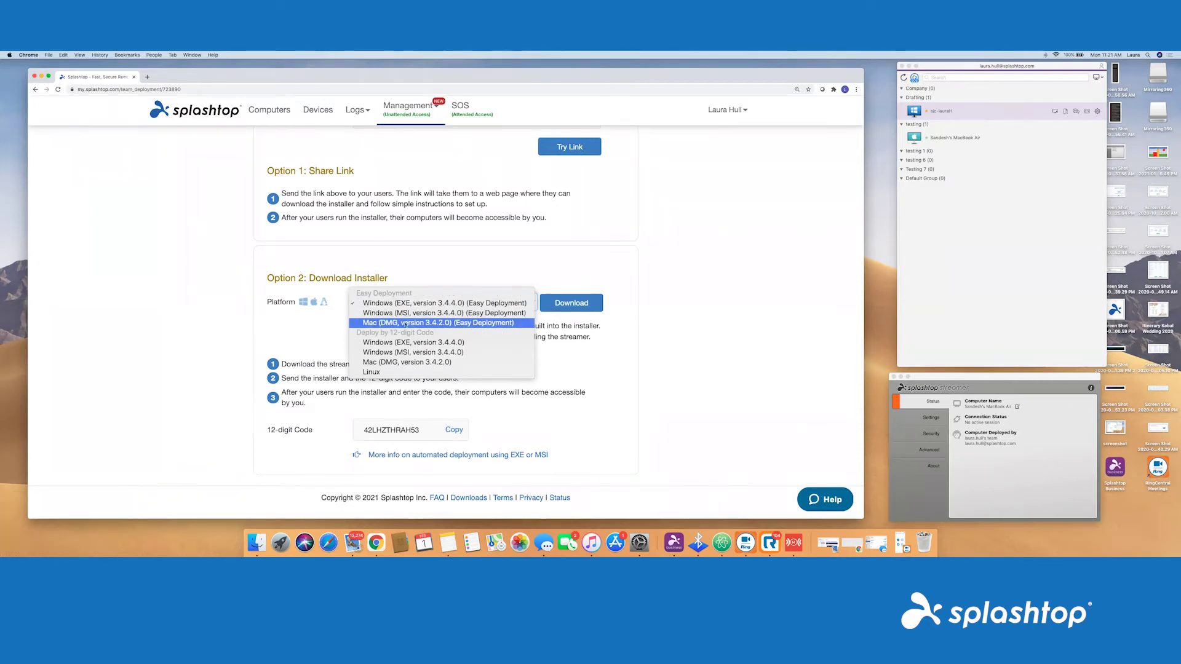
click(418, 304)
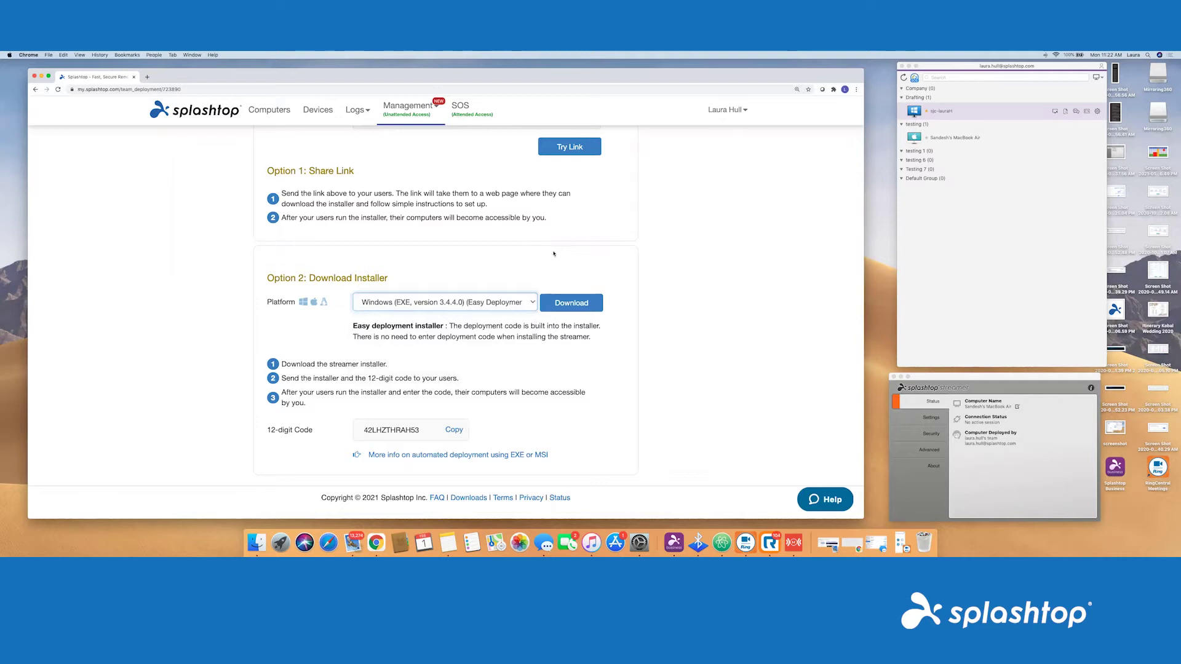
click(427, 108)
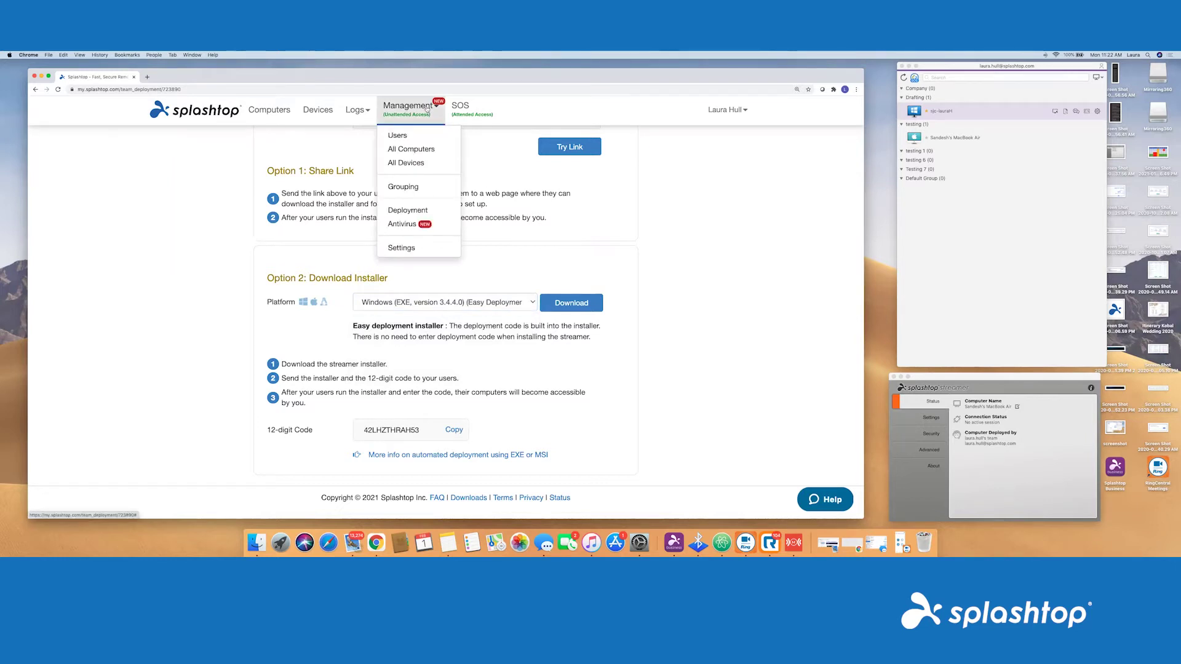
Step: Open the Invite Users form, keeping Default Group and the Member role for invitees
click(404, 135)
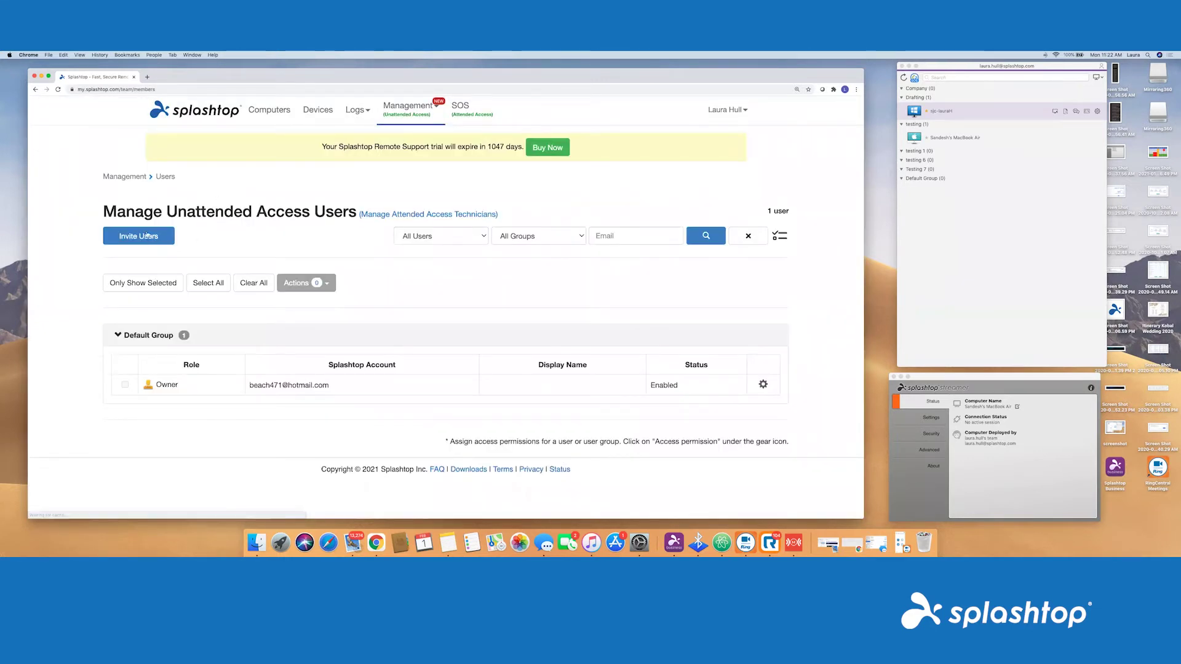
click(151, 239)
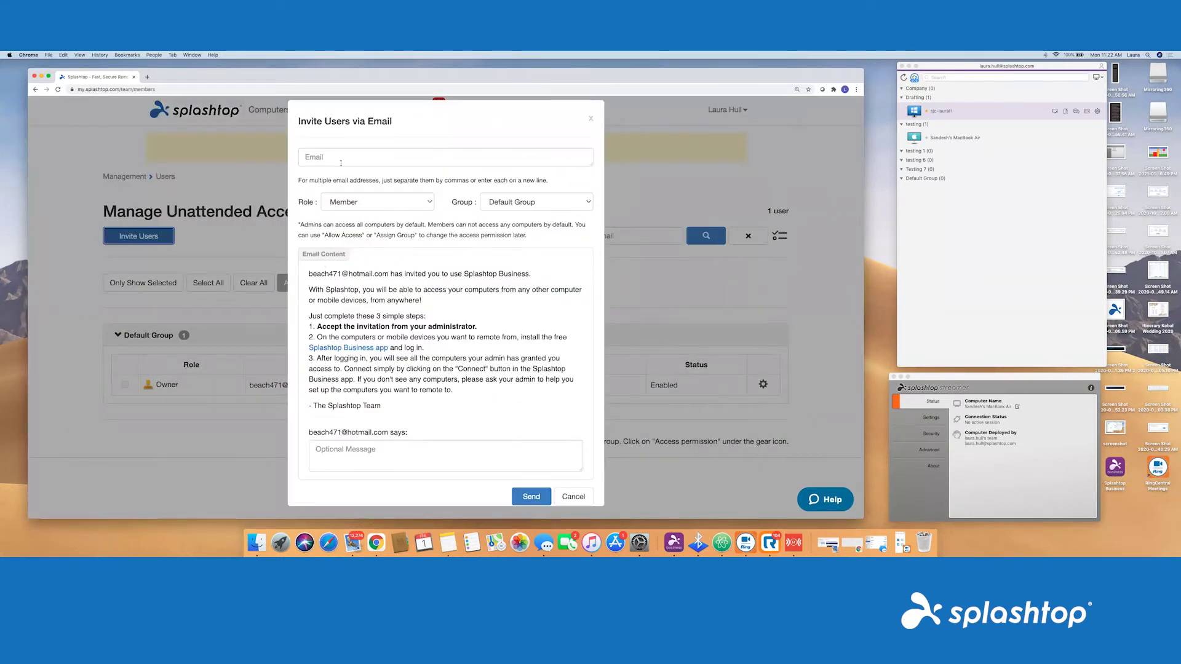
click(425, 163)
click(526, 201)
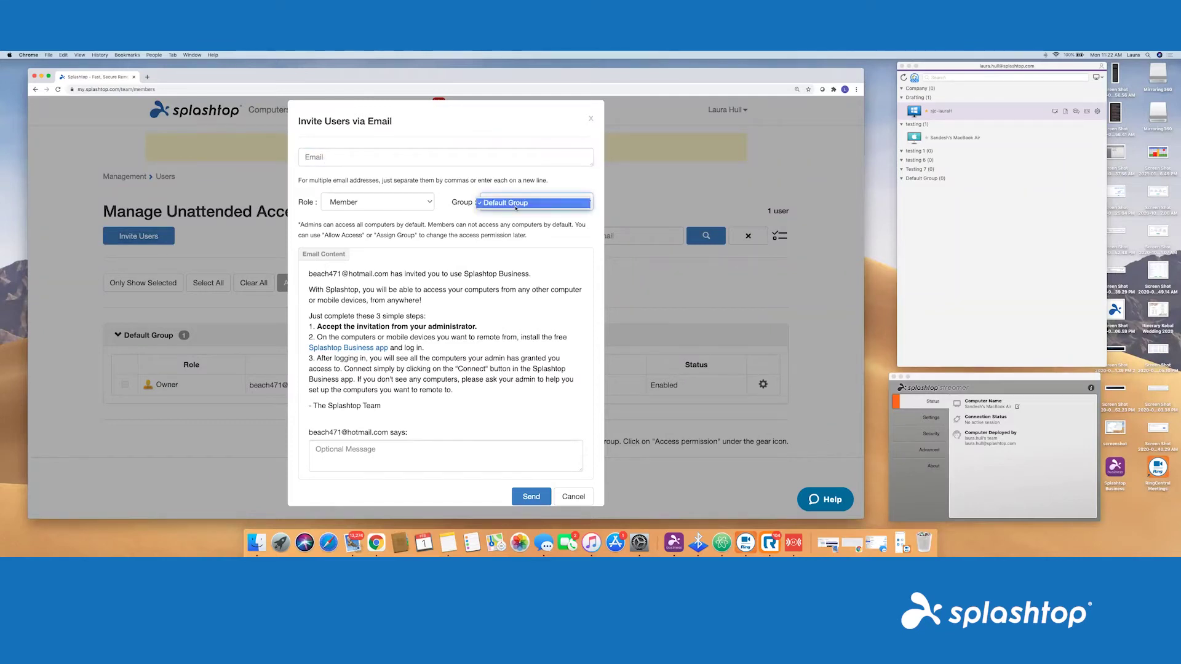
click(515, 204)
click(324, 200)
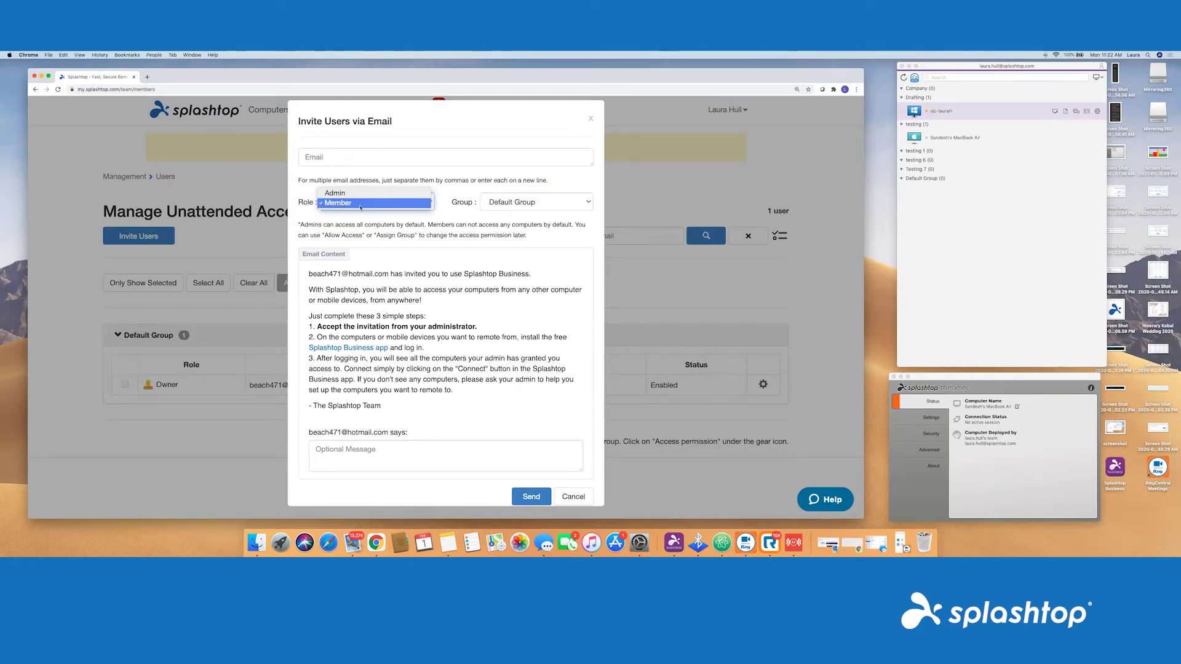
click(420, 224)
Step: Review the invitation's optional message and text, cancel without sending, and go to the SOS page
scroll(458, 266, down, 1)
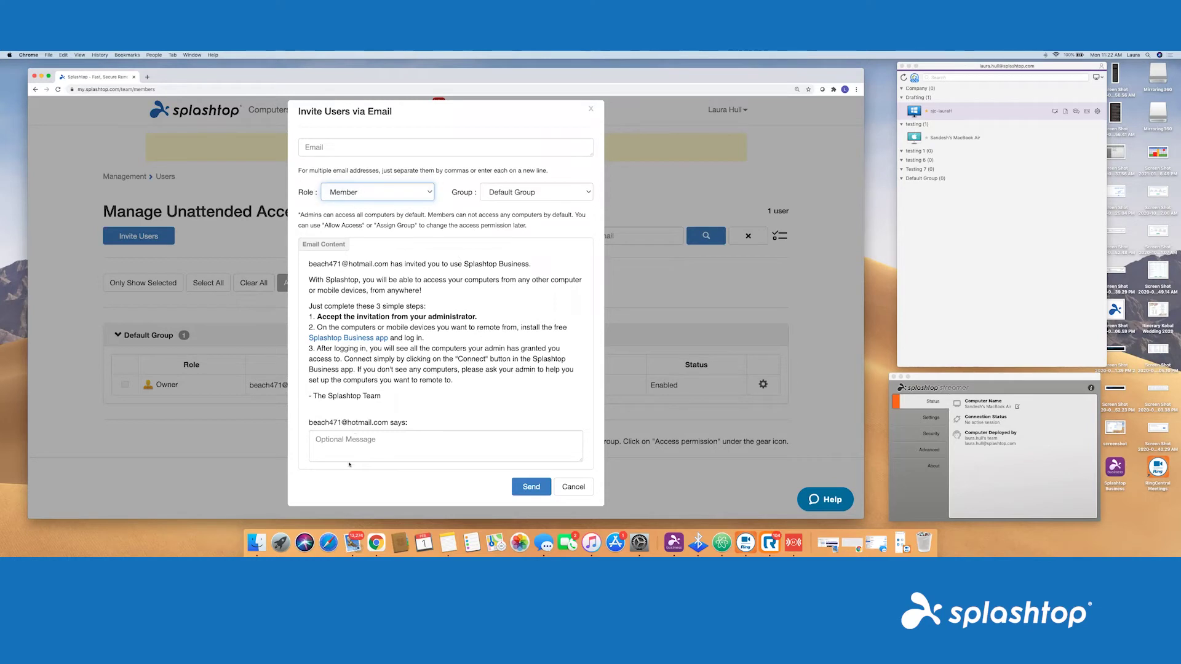
click(352, 442)
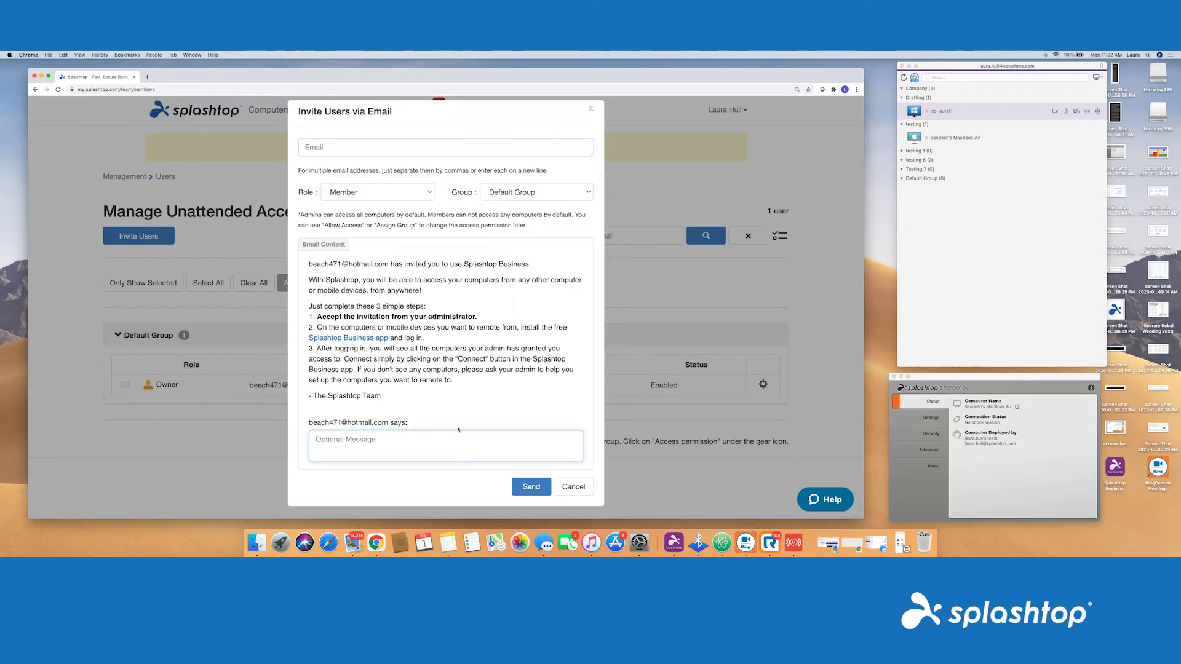
click(389, 339)
scroll(389, 338, up, 1)
drag(389, 339, 308, 339)
click(426, 368)
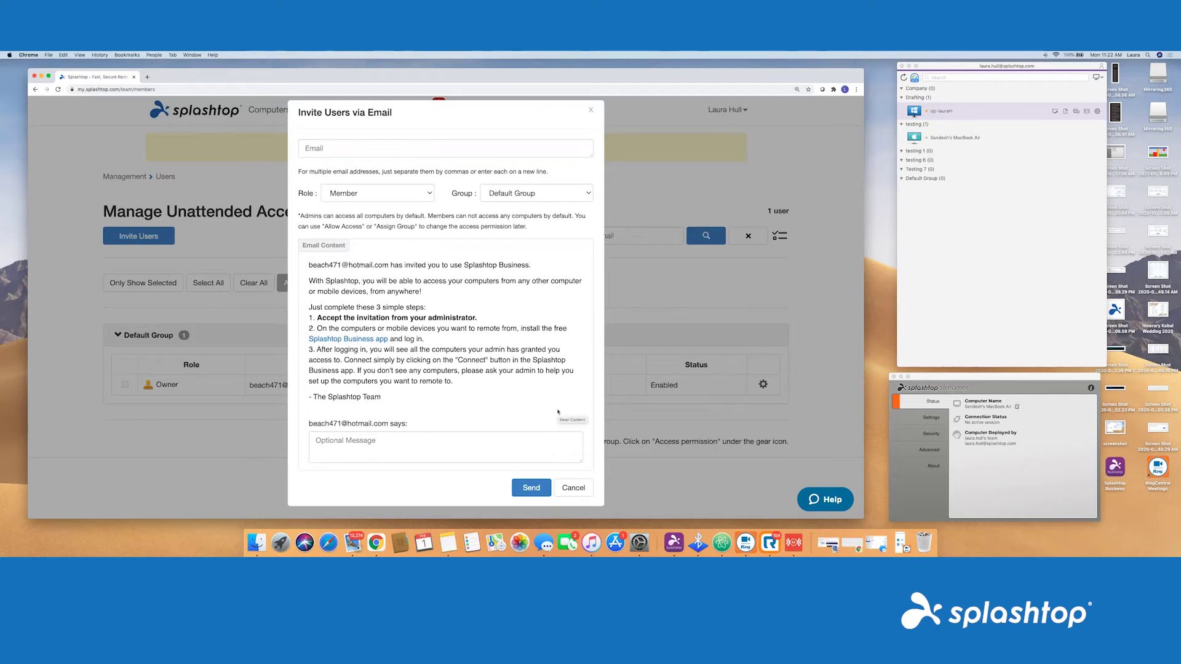
click(561, 486)
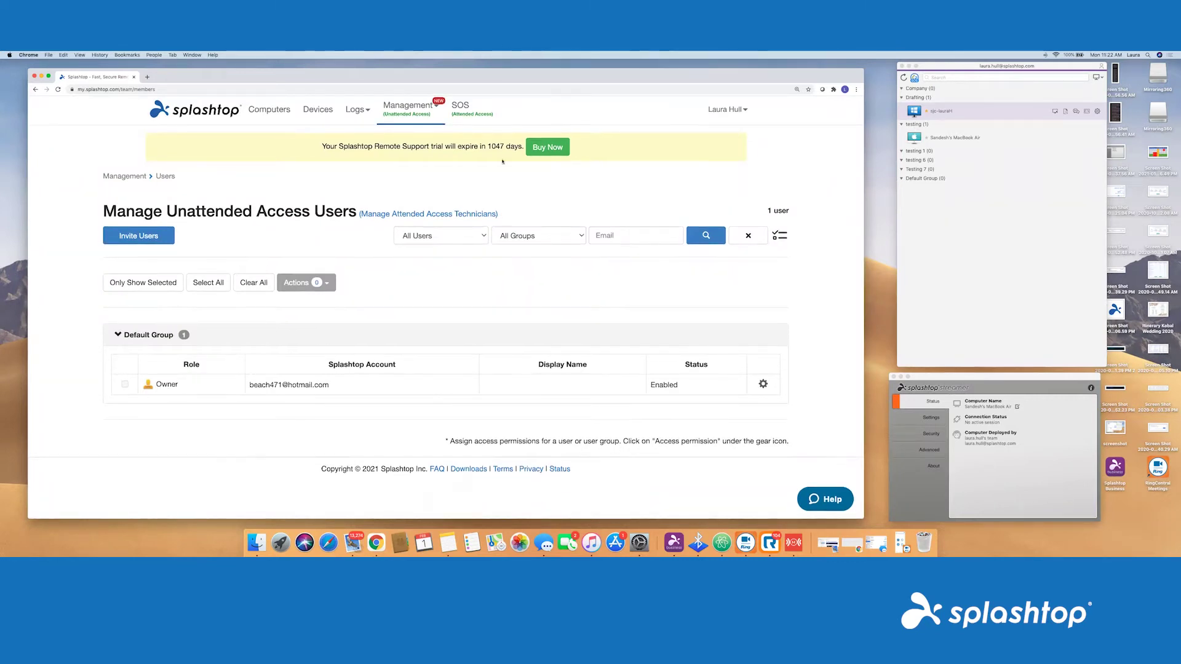
click(460, 107)
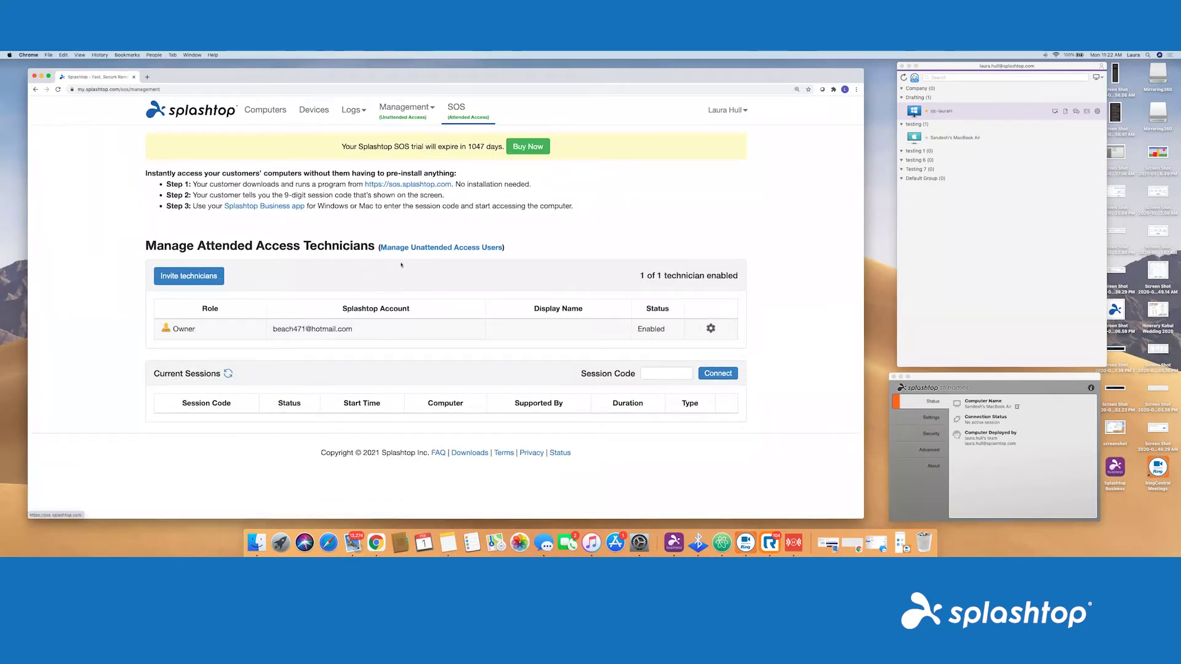
click(209, 281)
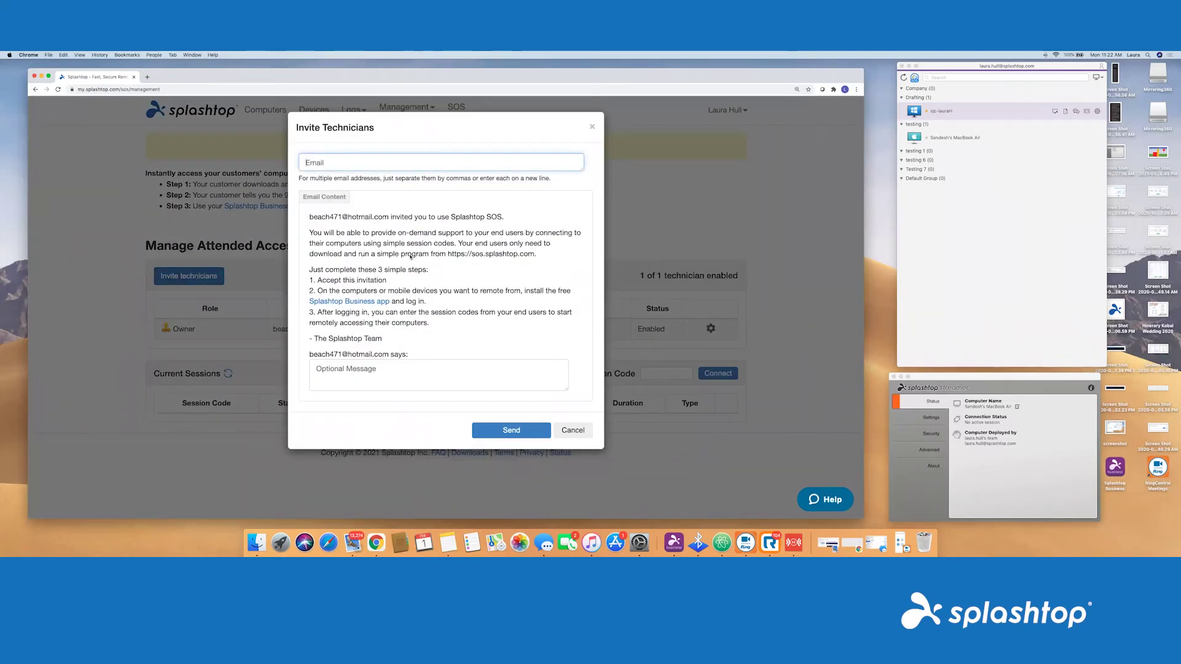
click(591, 127)
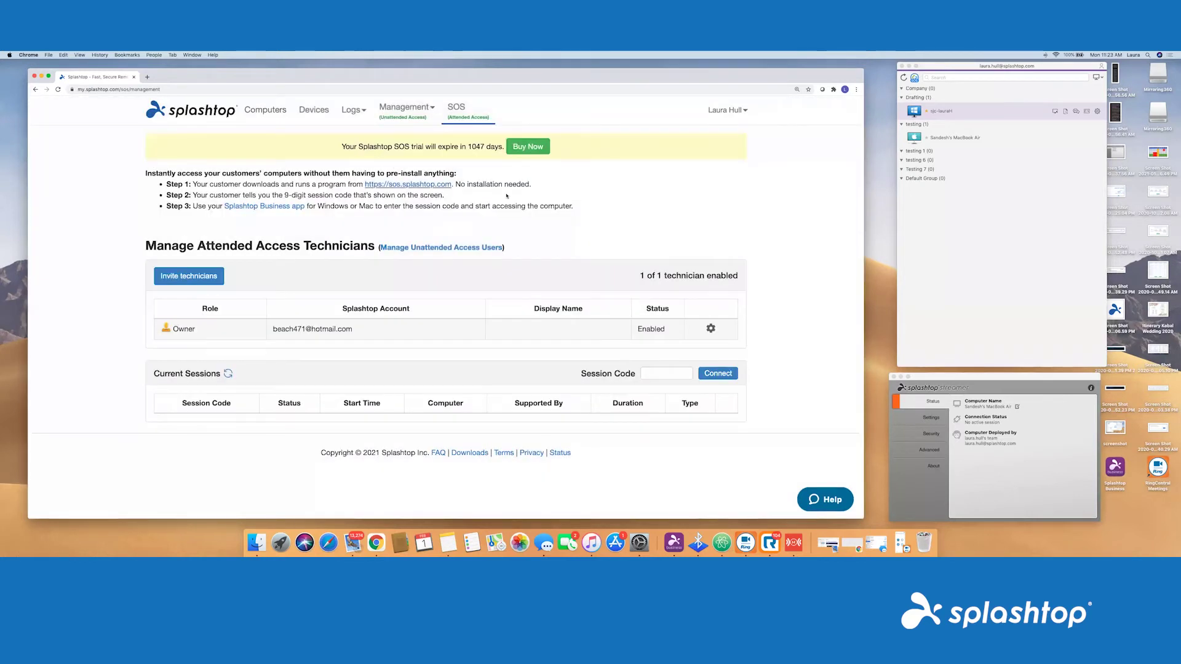
click(406, 108)
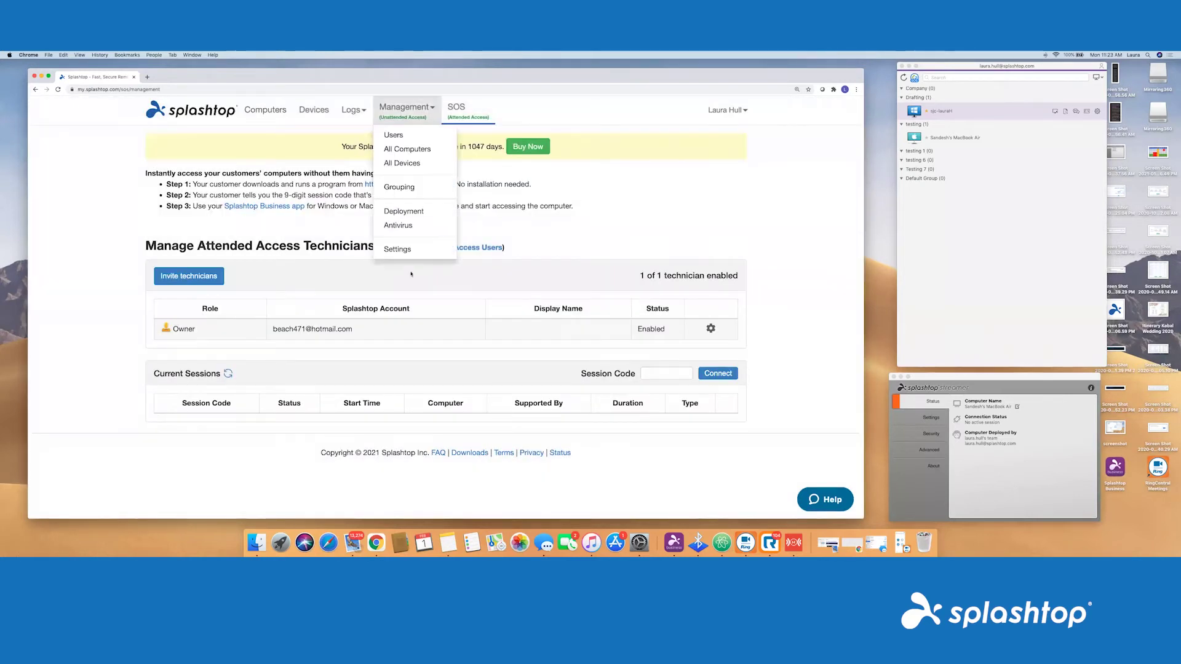
click(559, 239)
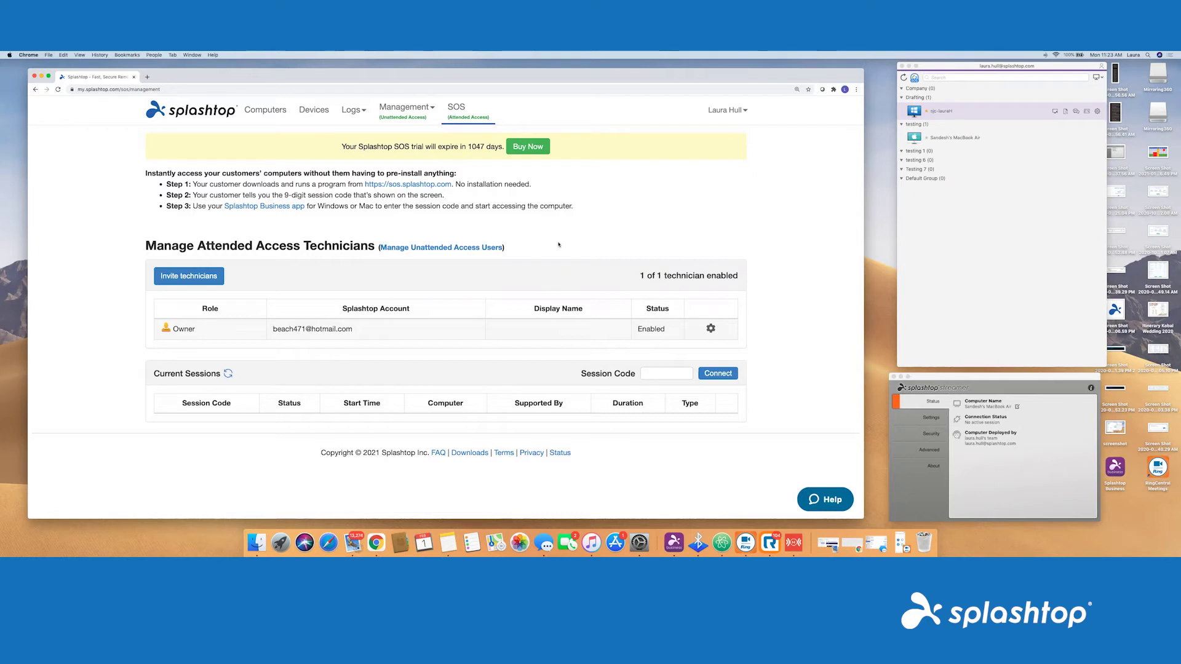
Step: View the session logs filtered to Attended Access, then go to the Devices page
click(356, 115)
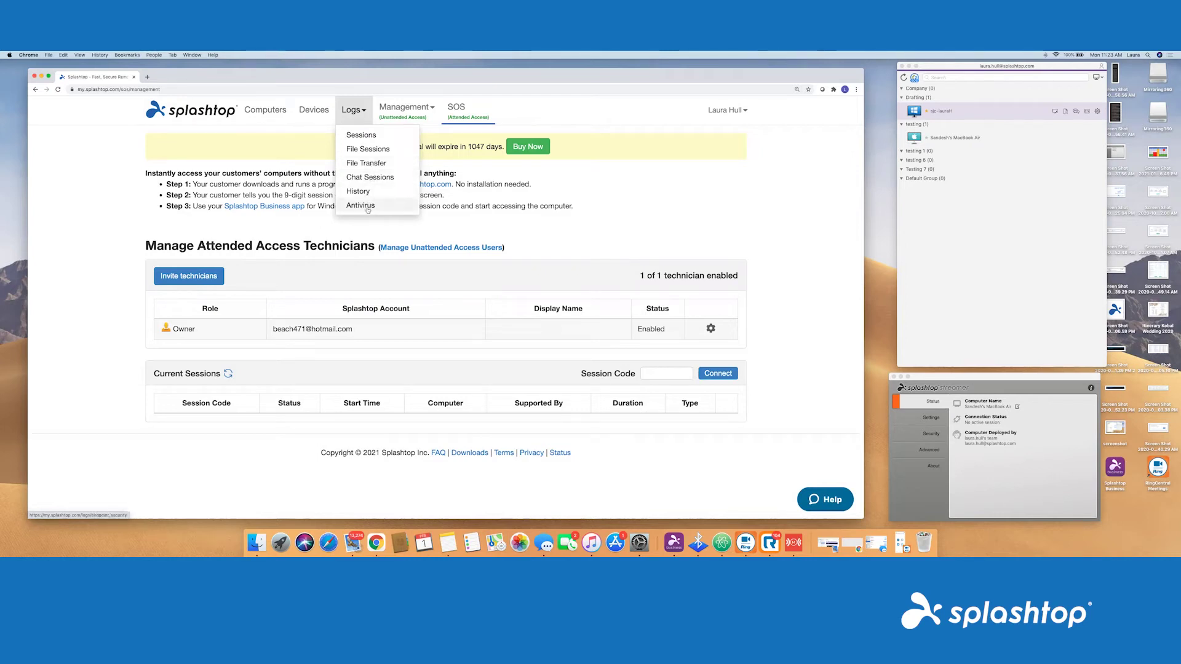
click(366, 136)
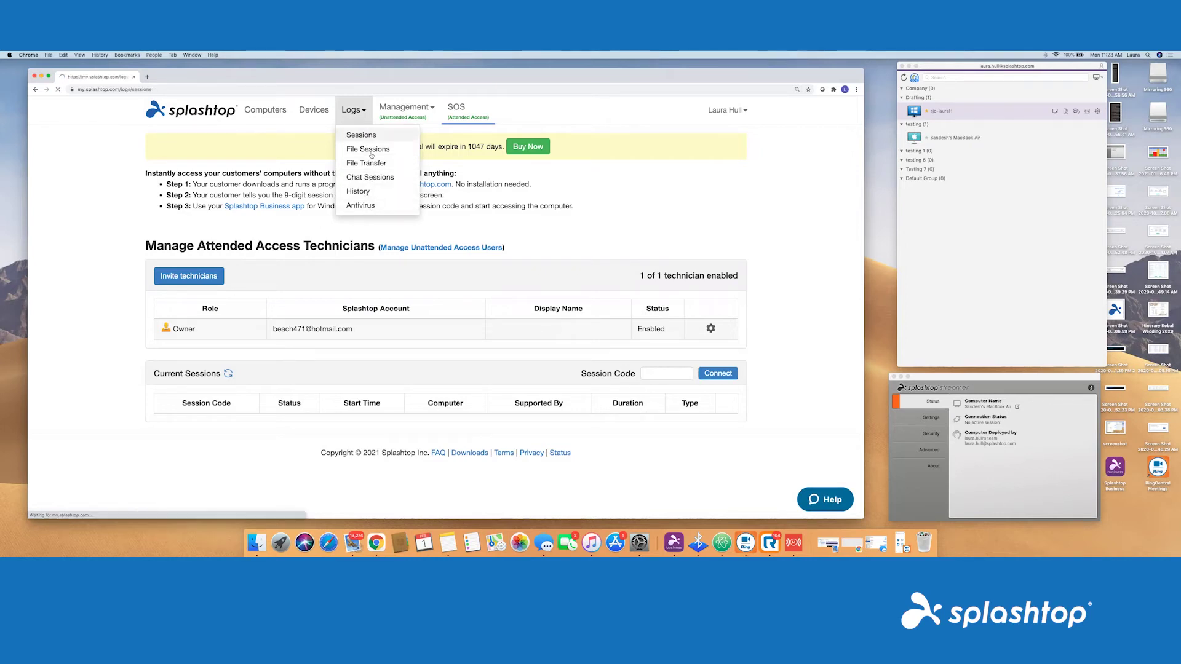
click(483, 173)
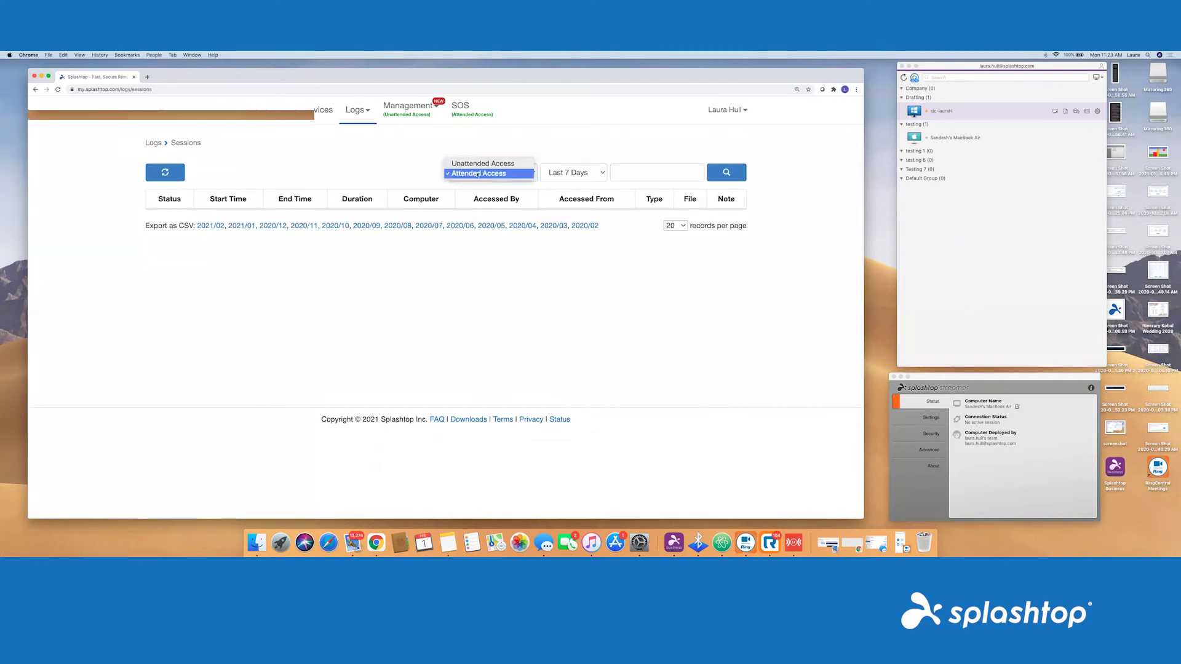
click(308, 266)
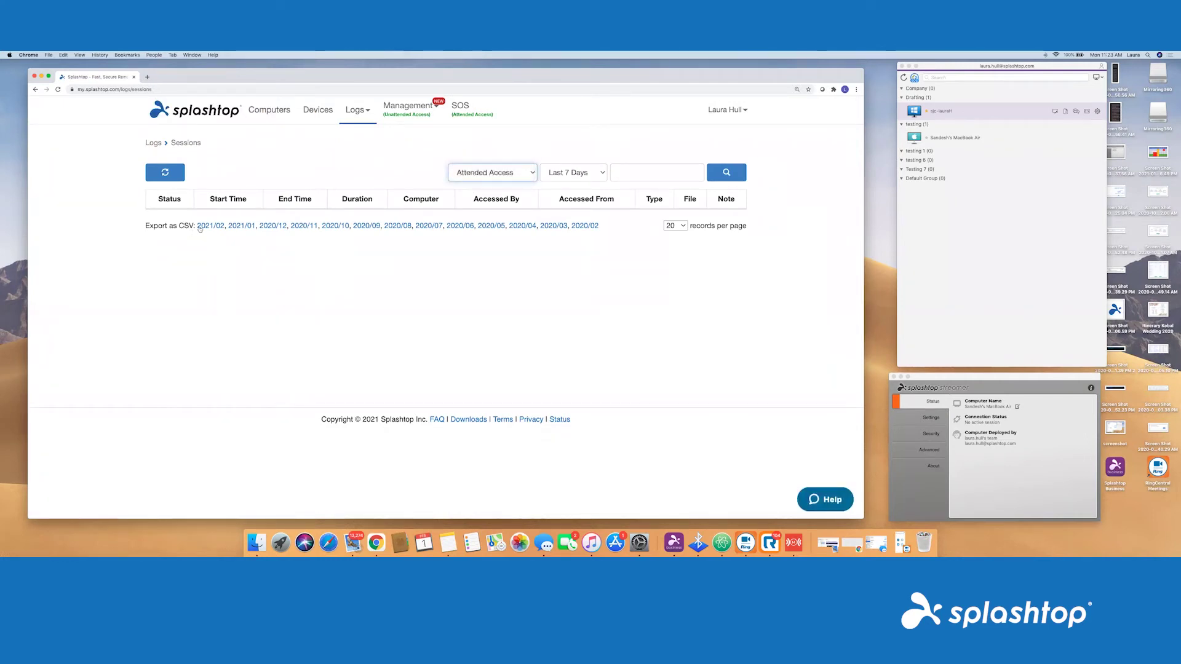
click(185, 225)
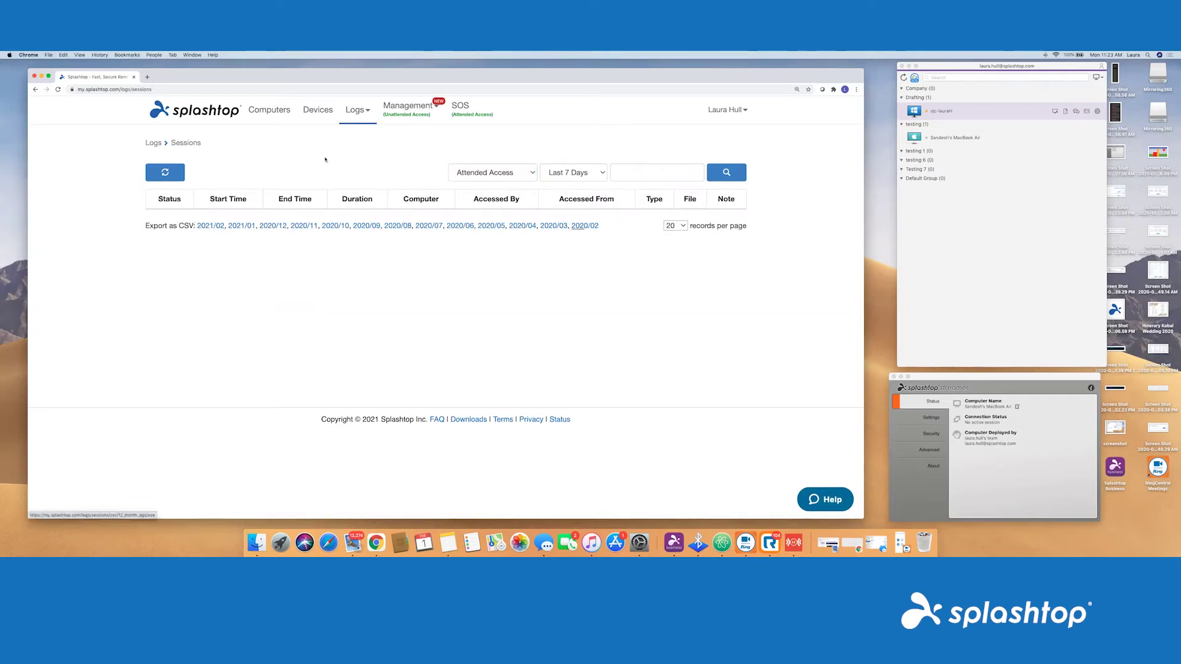
click(320, 114)
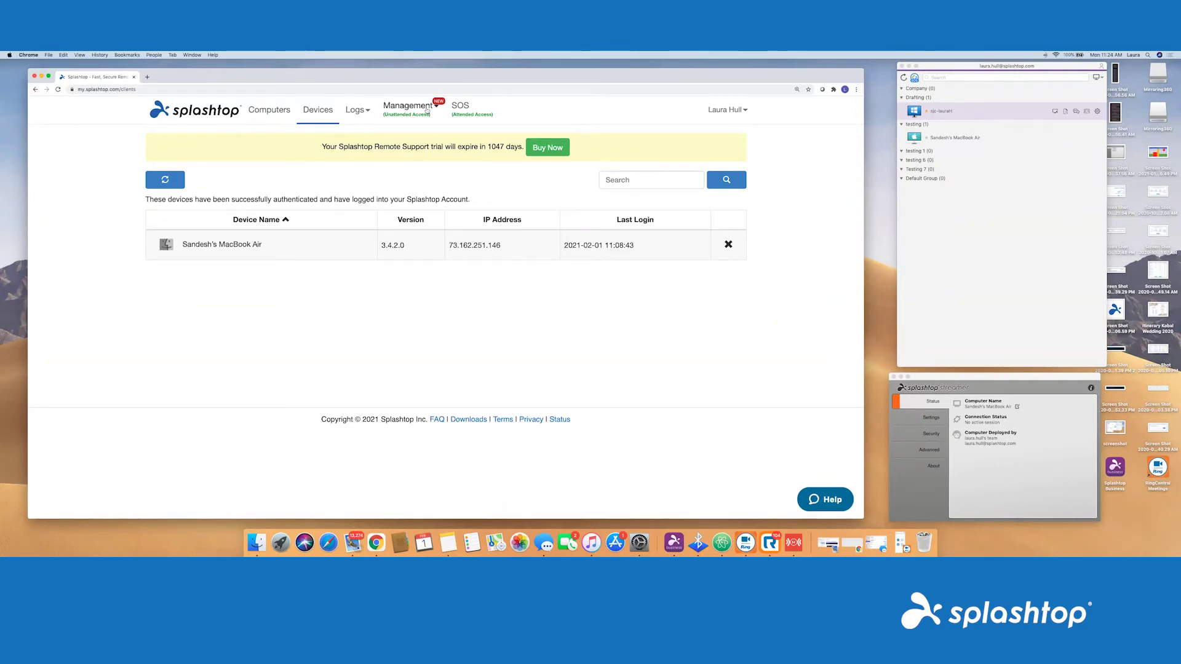
Step: Open Management > Settings and scroll through the Team tab's access permissions, file transfer and timeout options
click(407, 112)
click(406, 111)
click(405, 109)
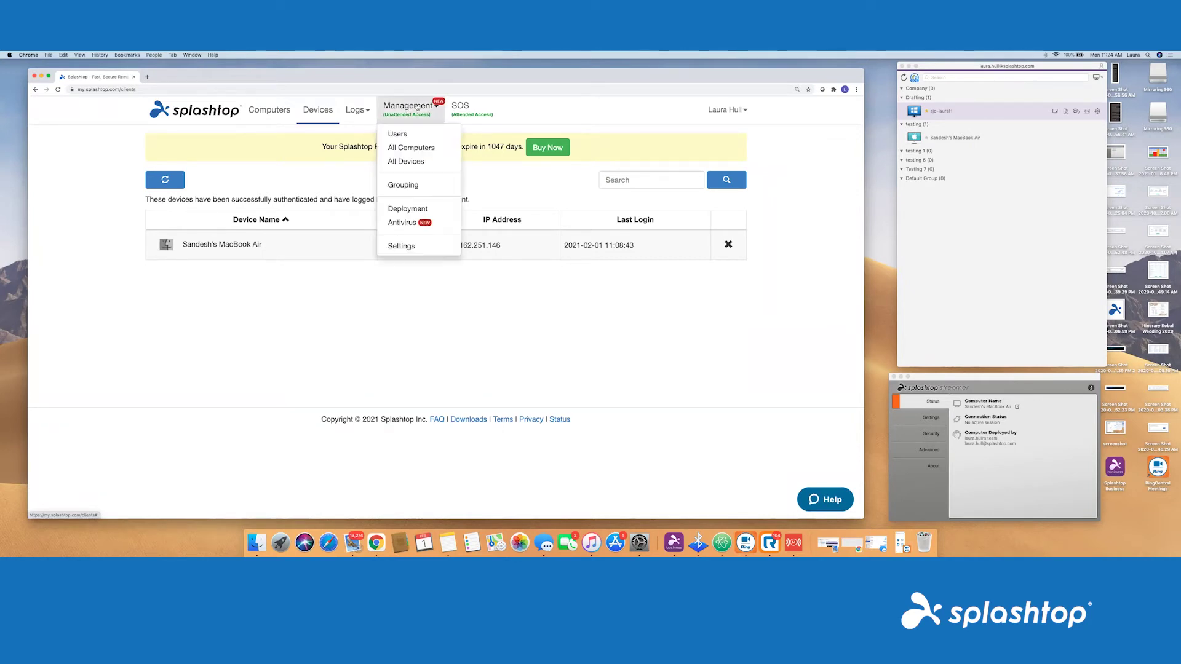
click(398, 246)
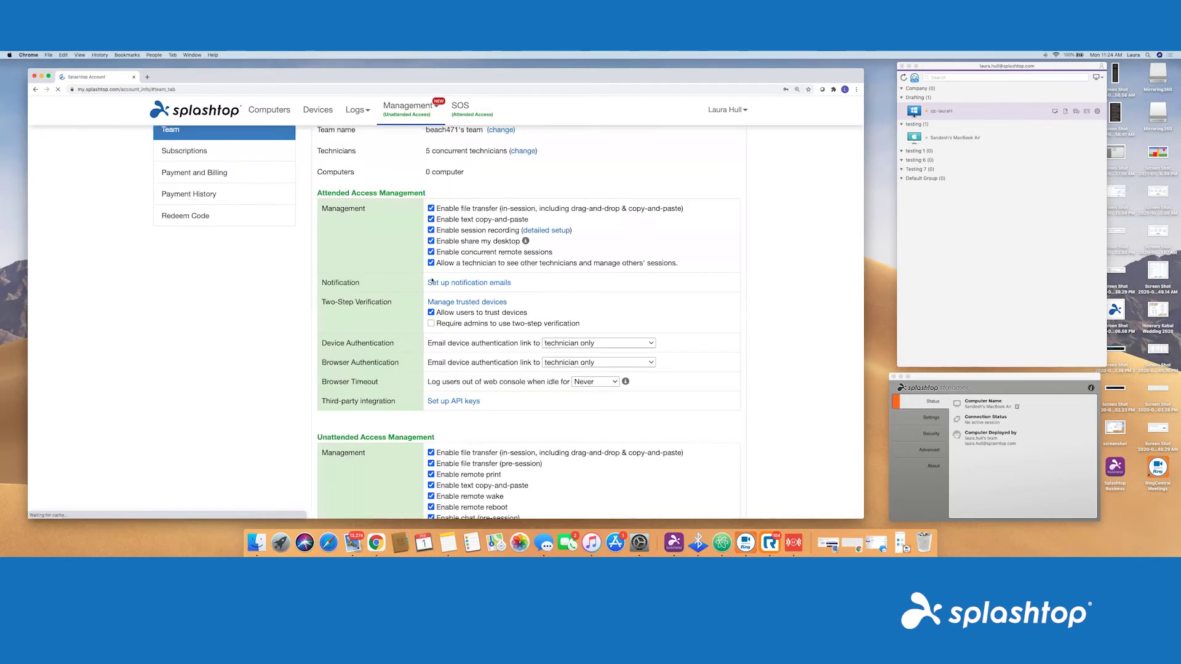
scroll(493, 265, down, 2)
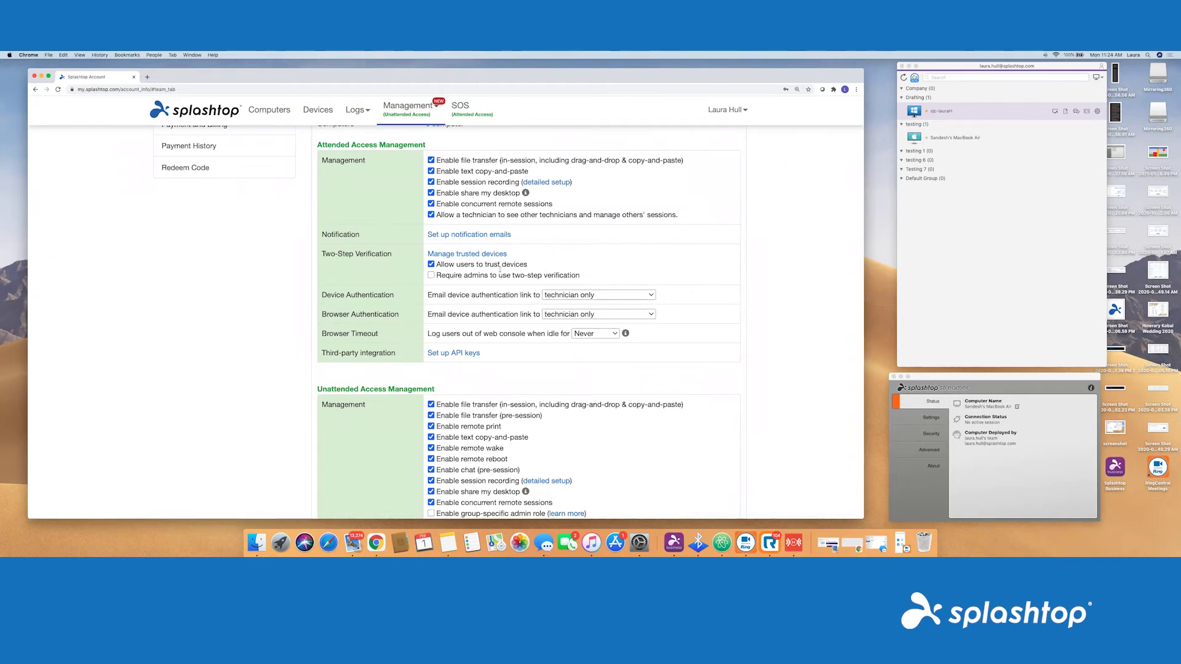
scroll(494, 266, down, 4)
scroll(431, 246, up, 5)
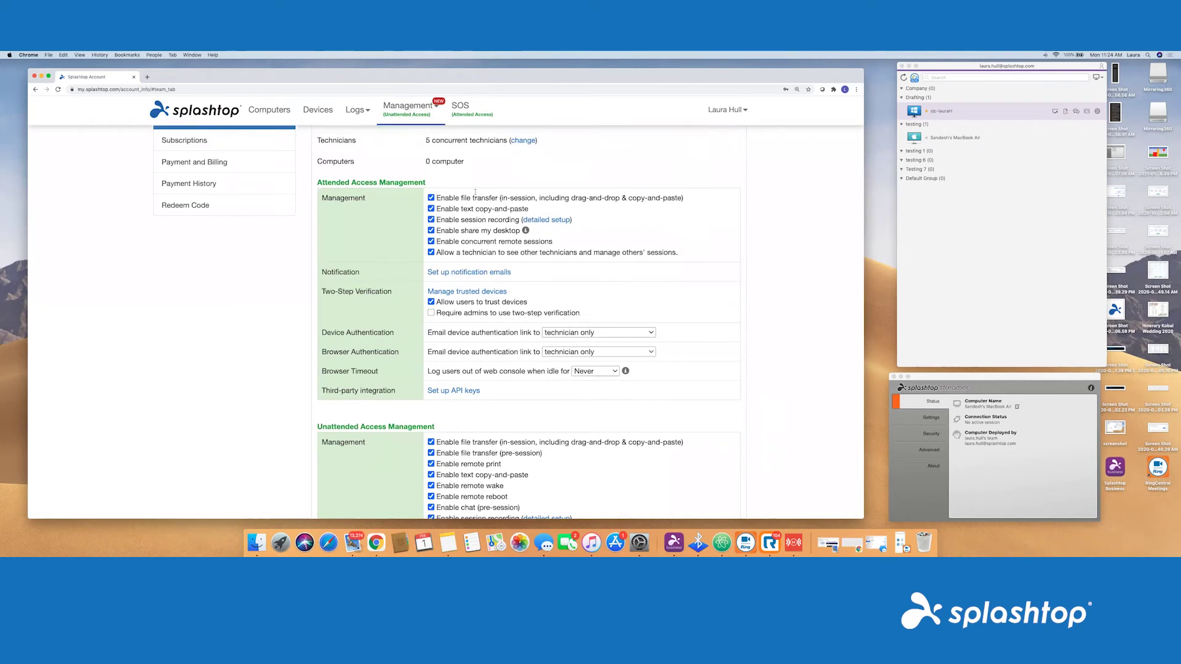
scroll(503, 284, down, 5)
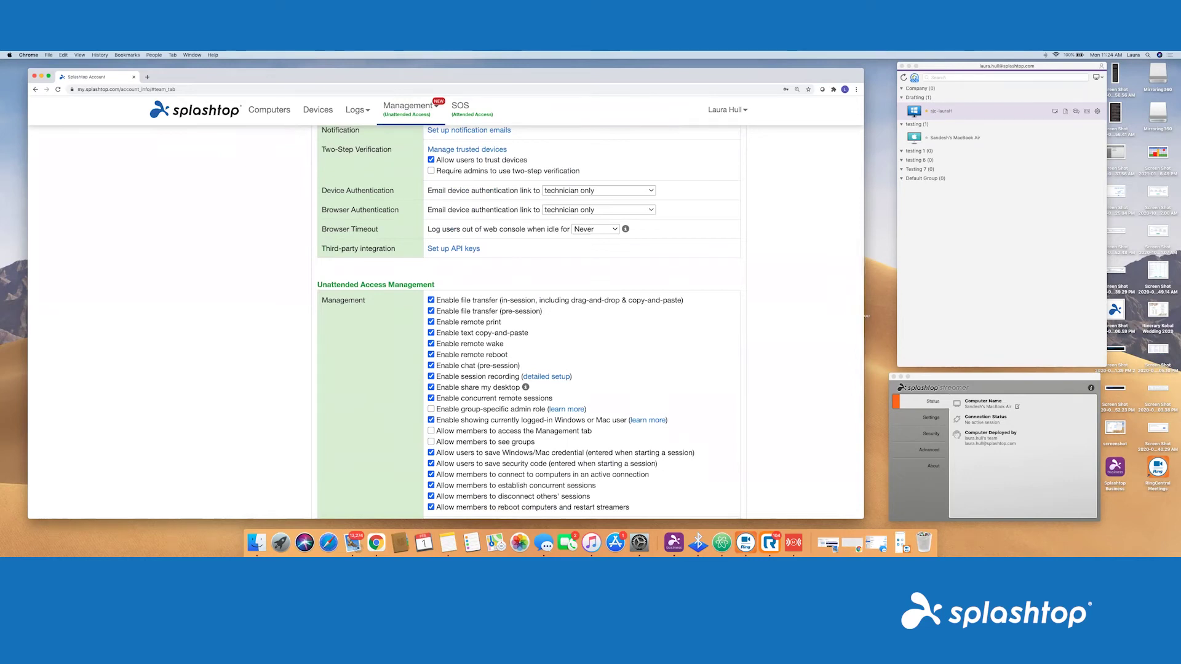
drag(943, 66, 928, 68)
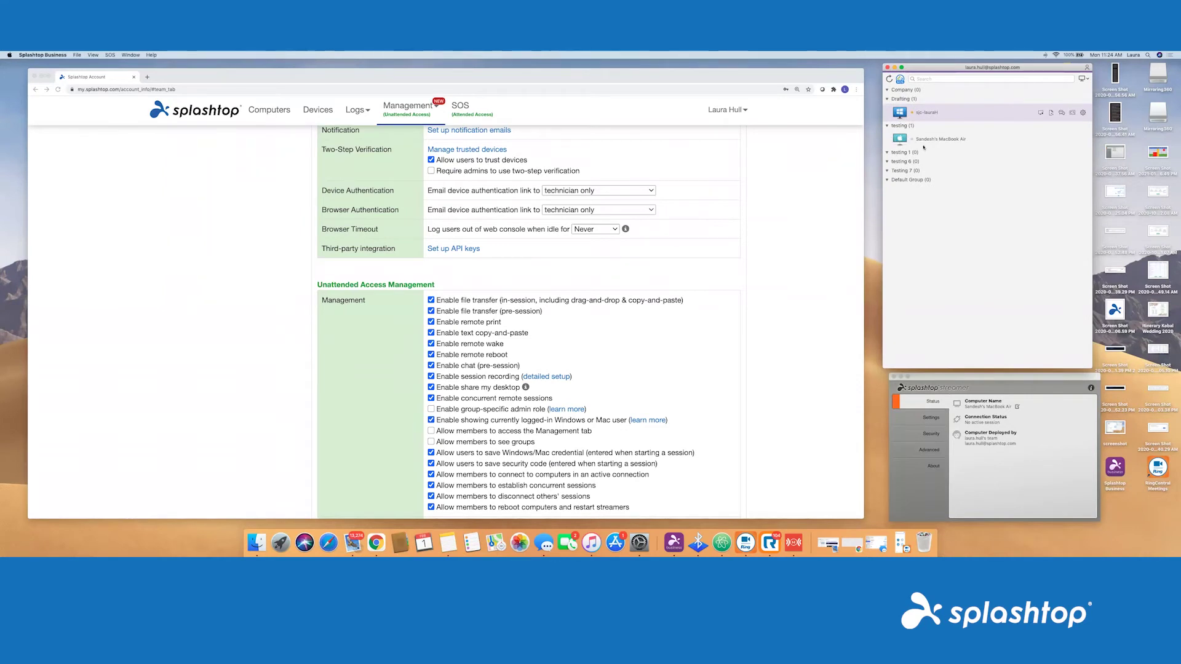
Step: Connect to the Drafting computer, move the device list aside, and dismiss the Teams notification
double_click(902, 115)
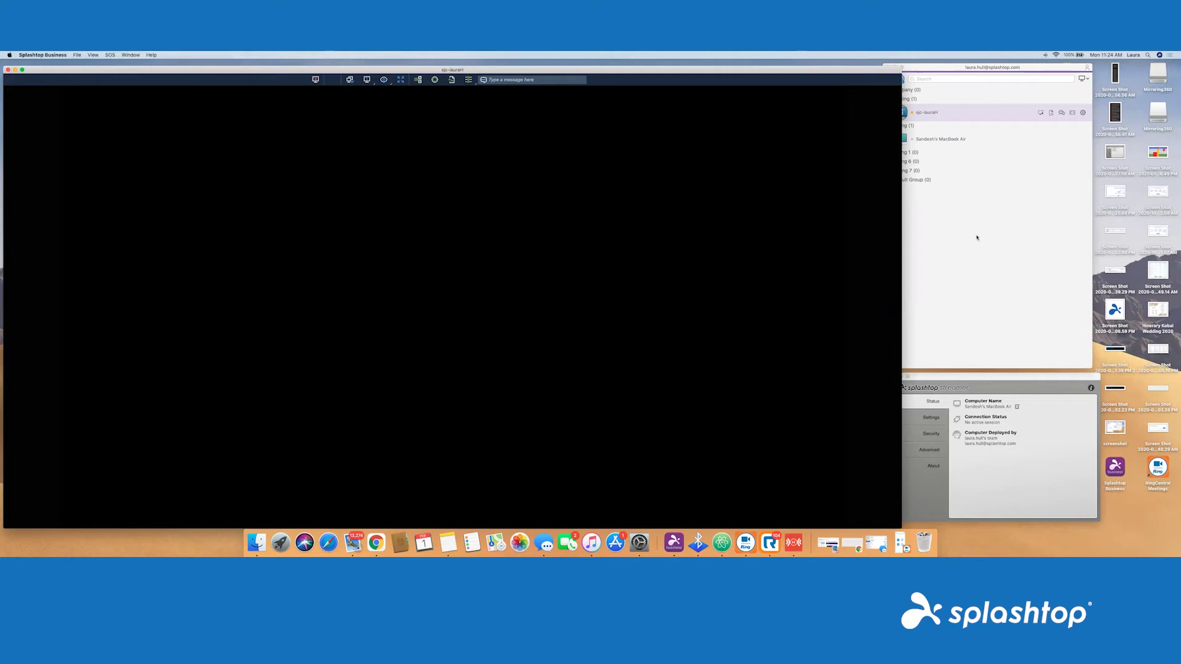
click(1003, 241)
drag(983, 69, 1016, 73)
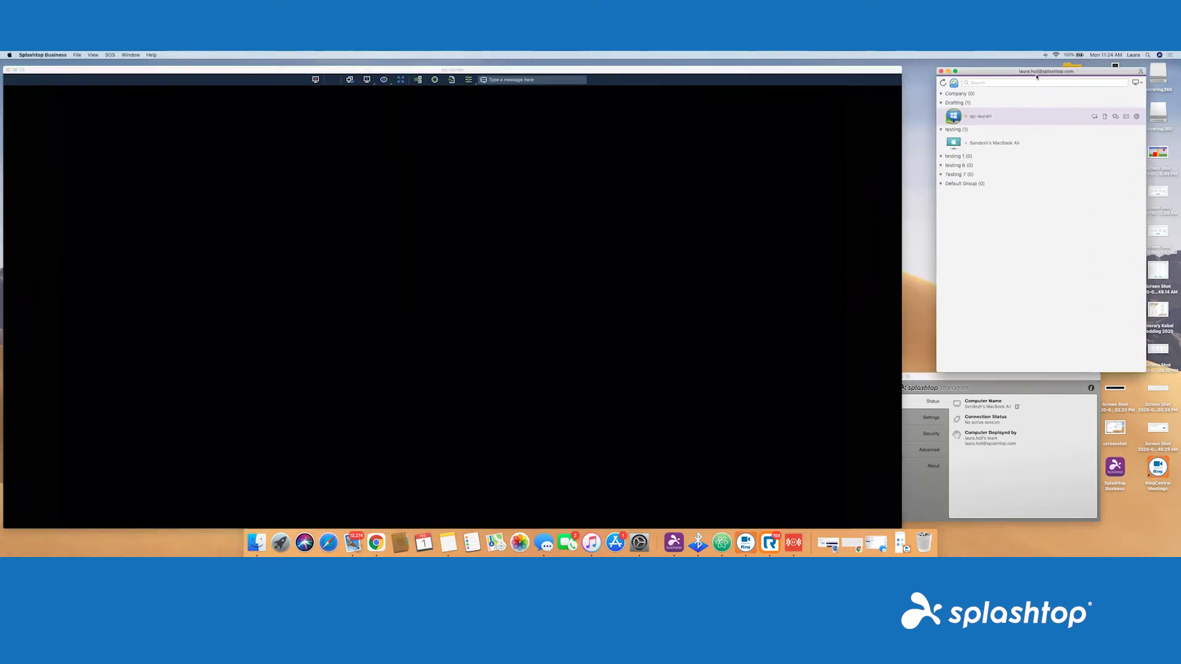
click(719, 248)
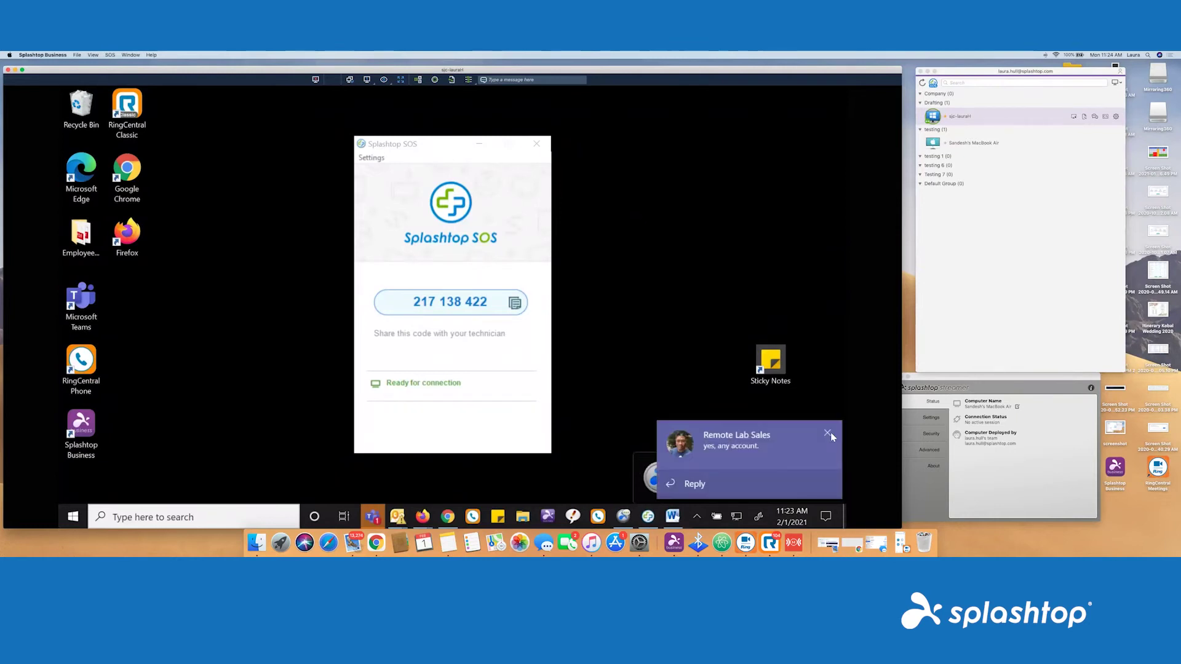
click(831, 432)
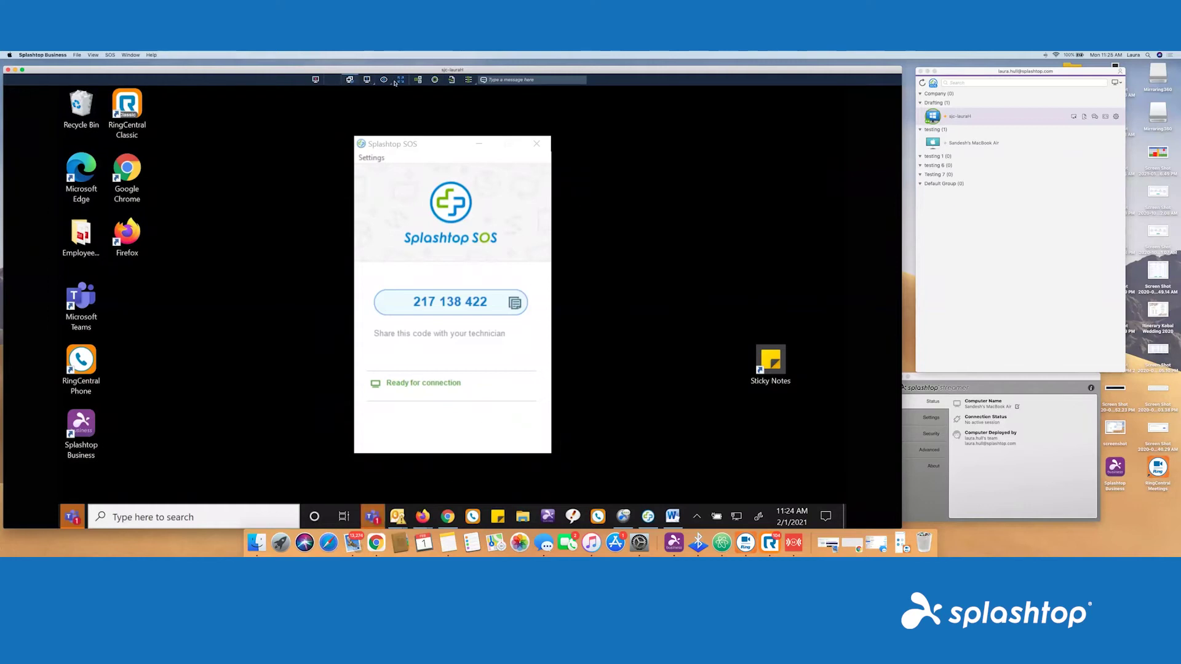
Step: Send the remote user the chat message 'hey' and close the chat window
click(502, 80)
text(hey)
key(Return)
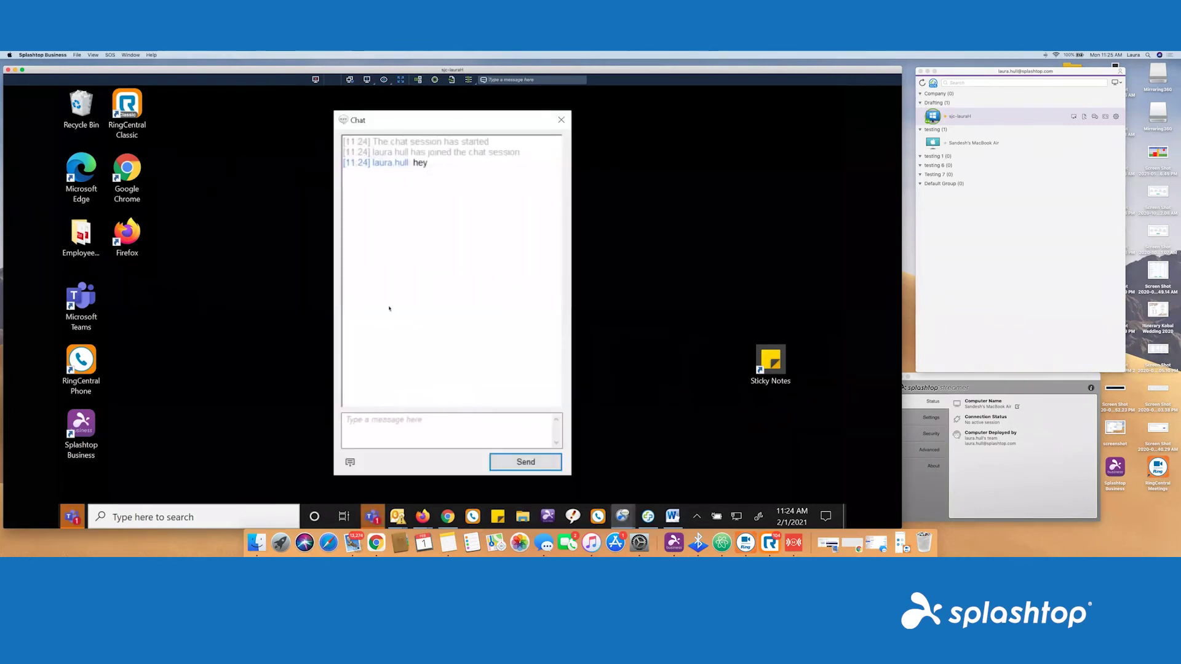
click(561, 121)
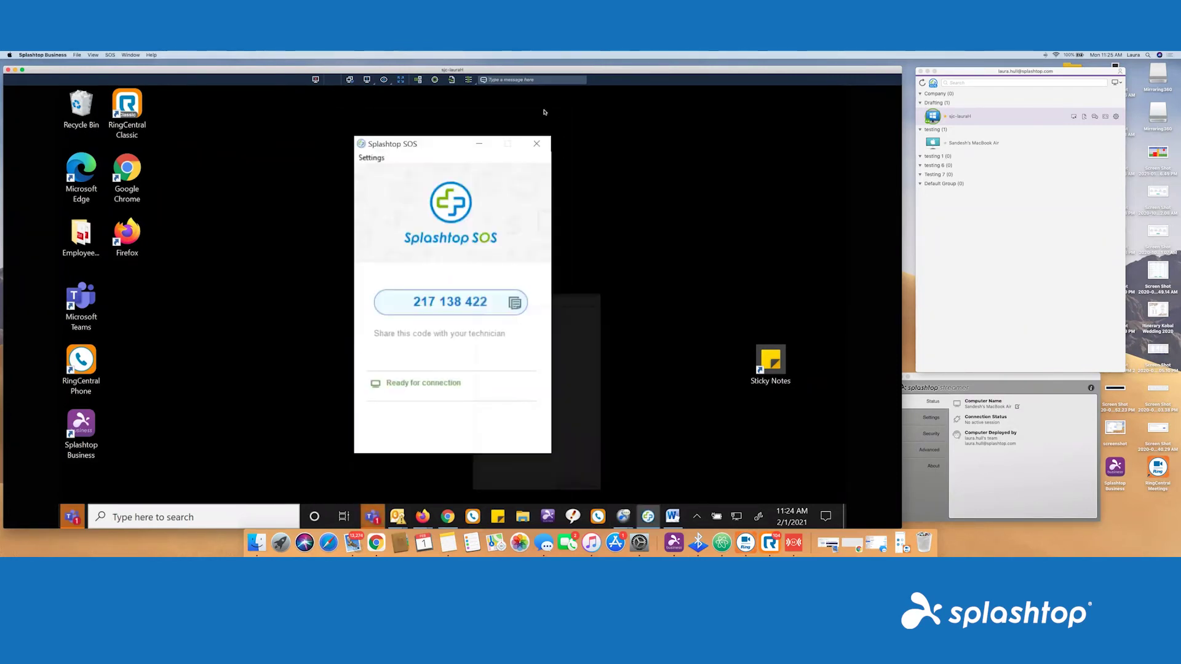
Step: Look at the Actions menu, then open and close the File Transfer window
click(470, 81)
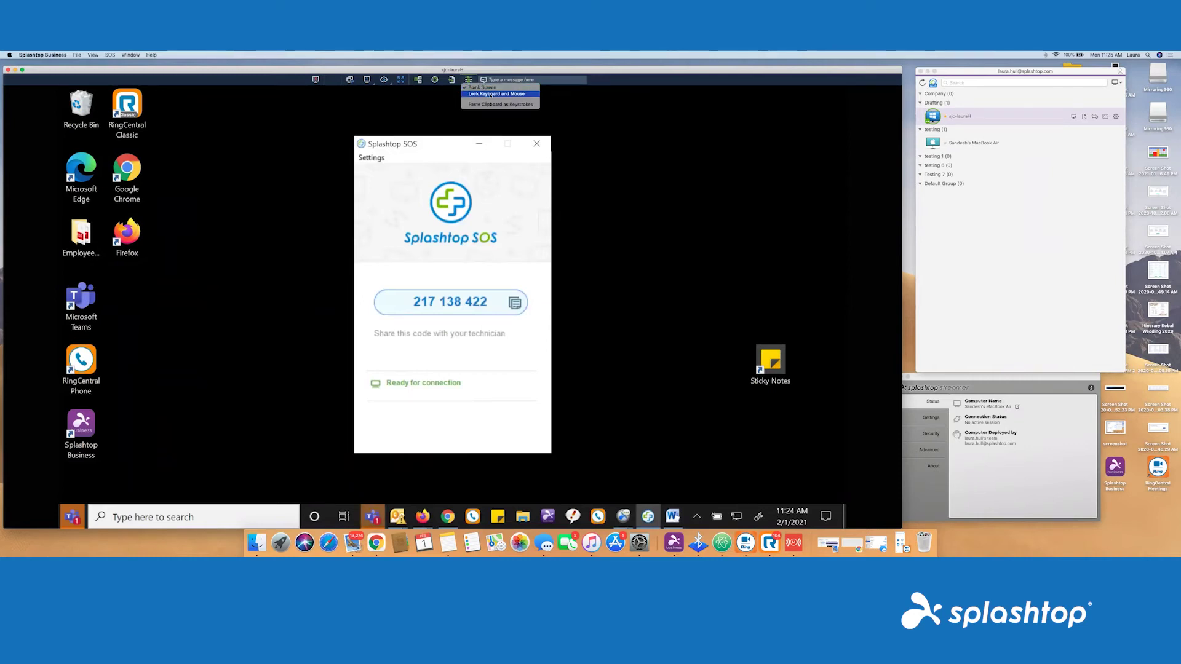
click(451, 80)
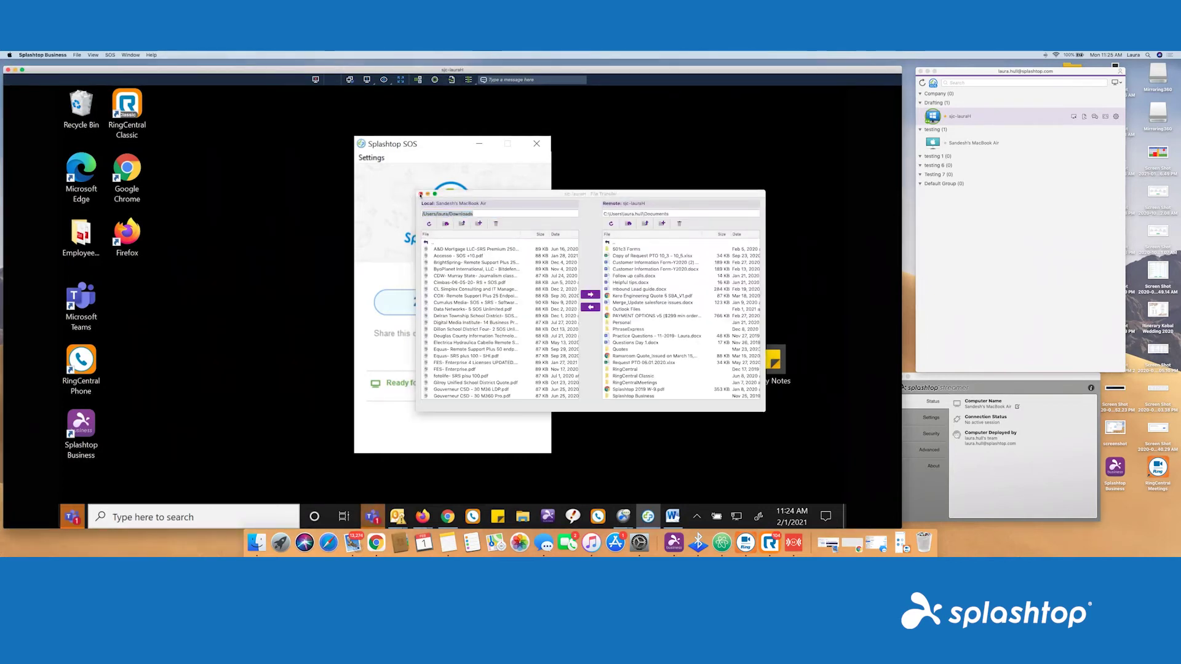
click(420, 194)
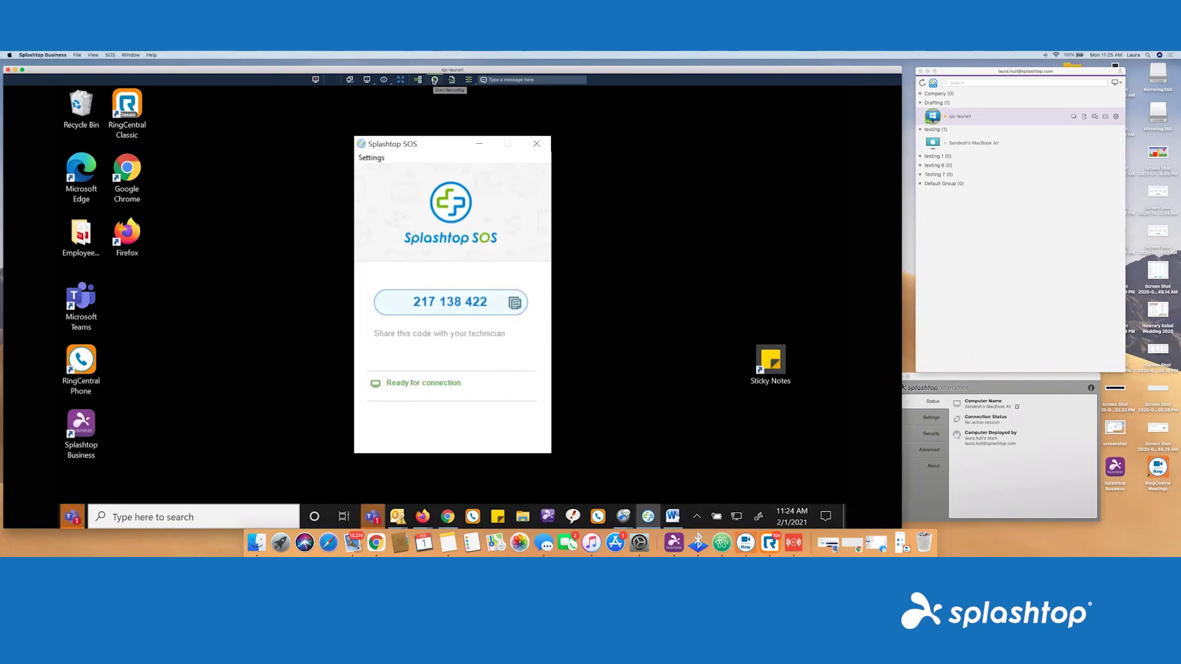
Step: Send Ctrl+Alt+Del to the remote computer, cancel it, and toggle full screen on and off
key(ctrl+alt+Delete)
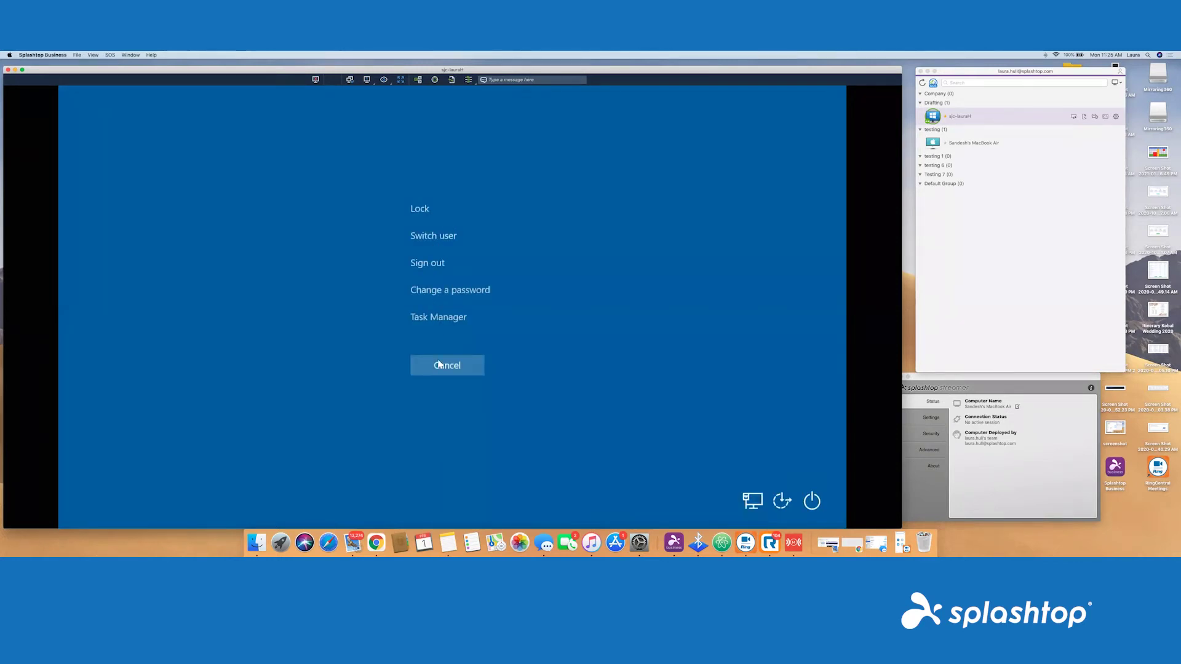
key(Escape)
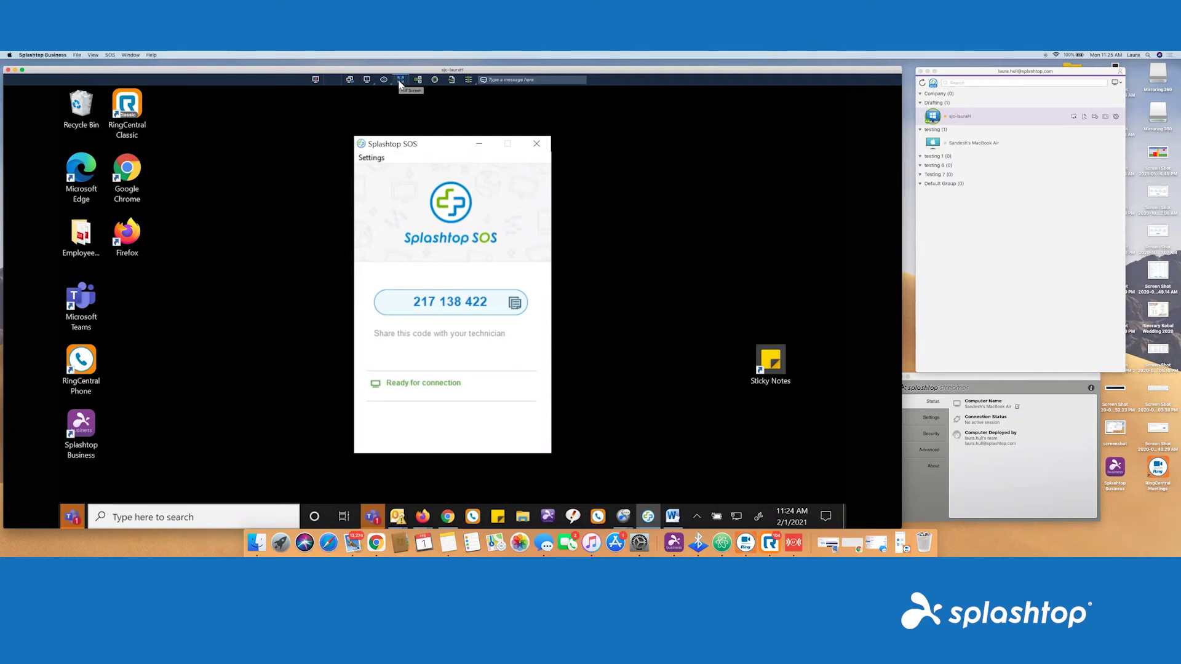
click(400, 82)
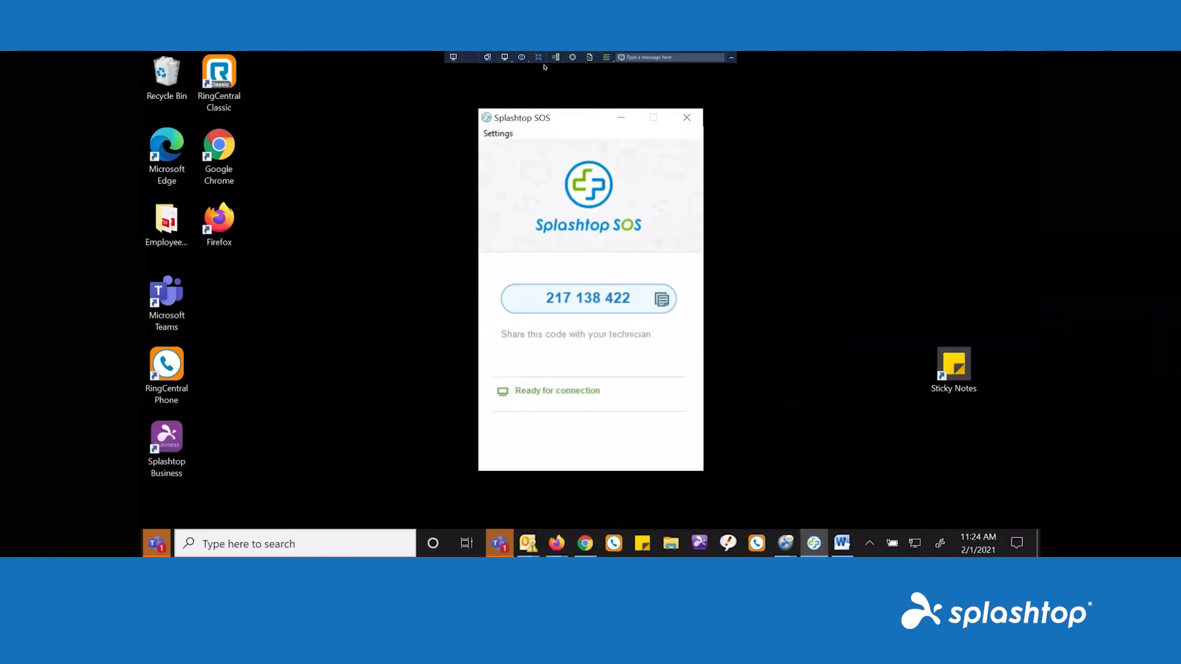
click(538, 58)
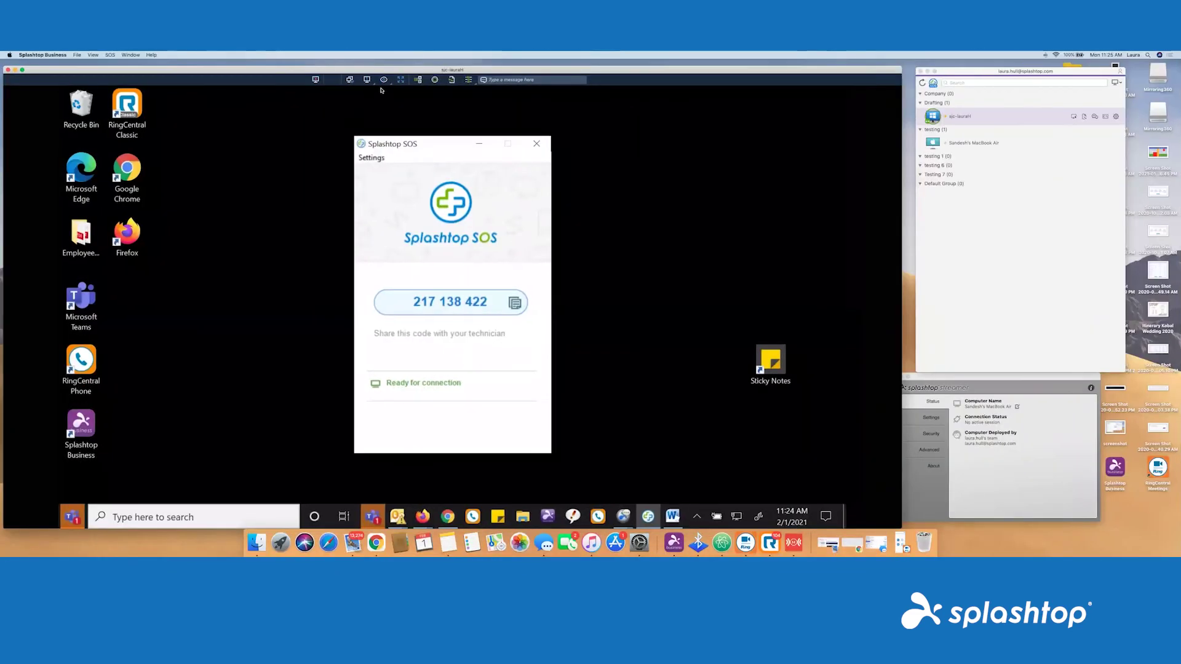
Step: Switch the remote view from Original Size back to Scaled Size and review the frame rate choices
click(384, 79)
click(396, 88)
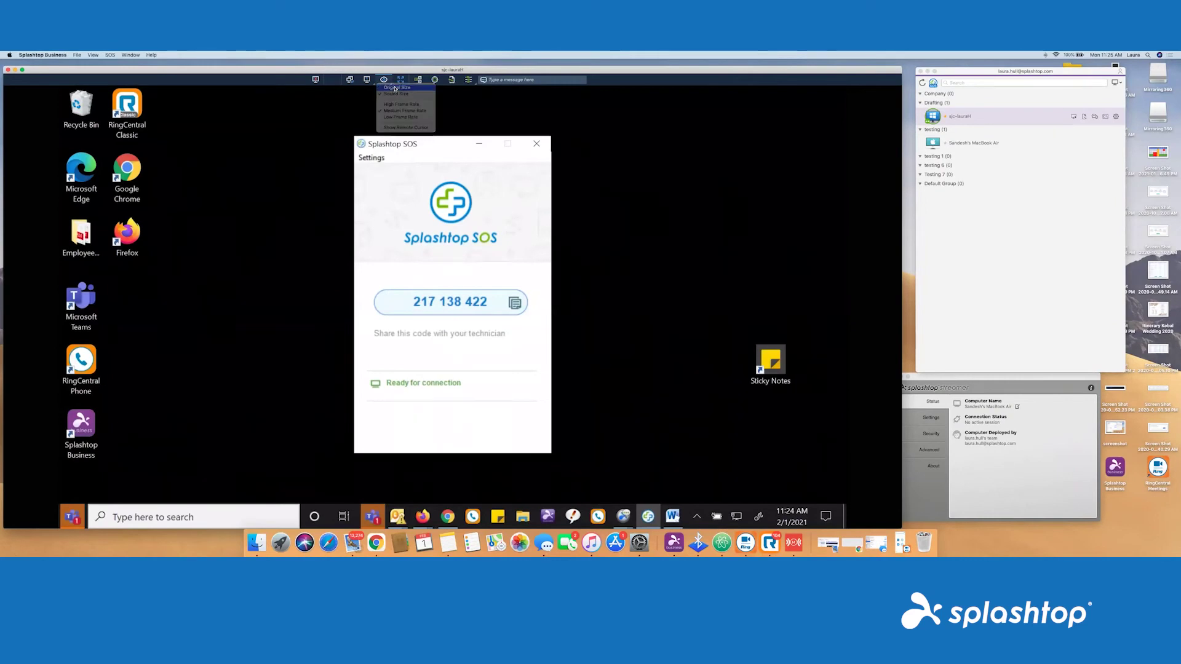
click(384, 79)
click(400, 95)
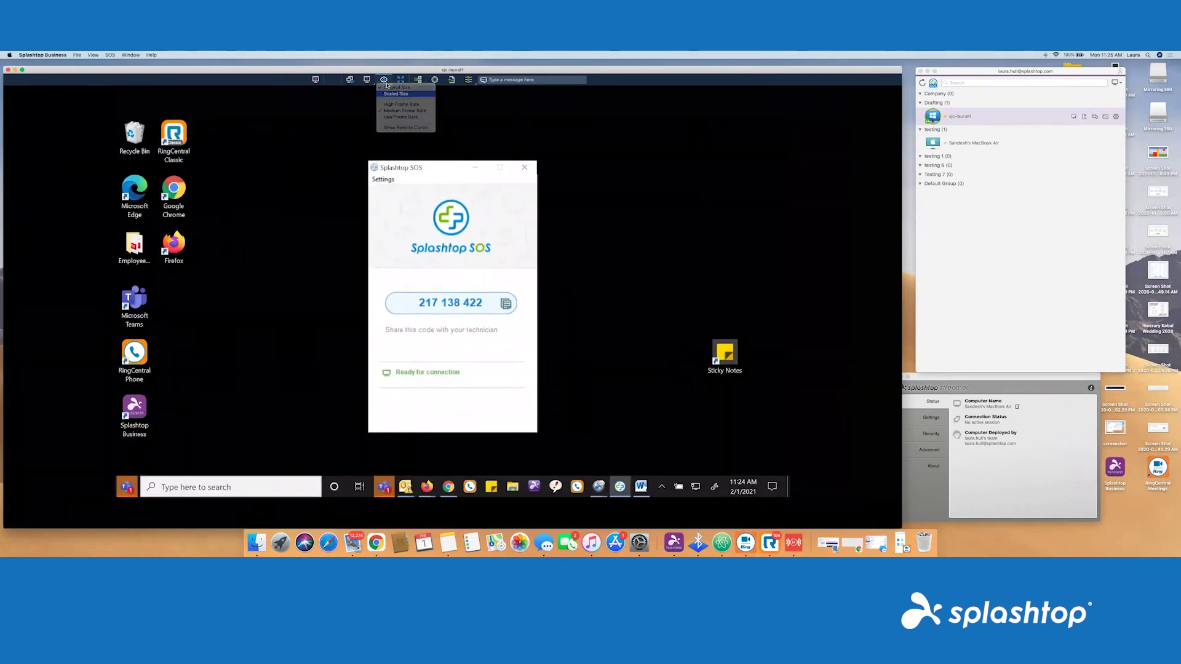
click(384, 79)
click(390, 105)
click(384, 79)
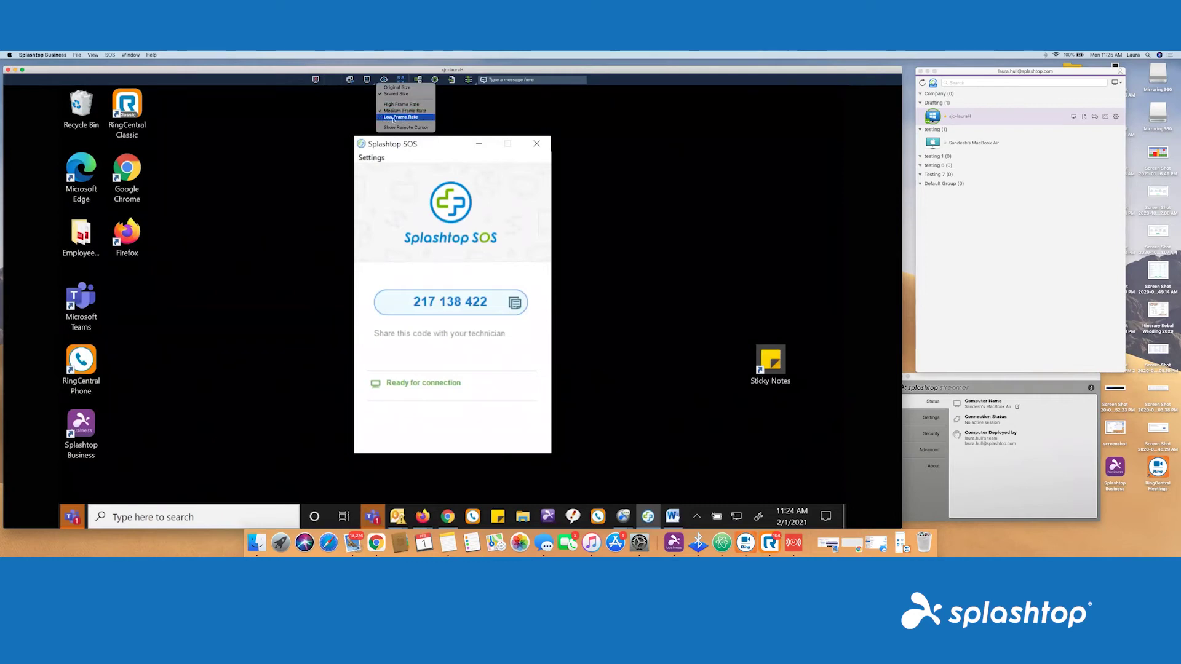
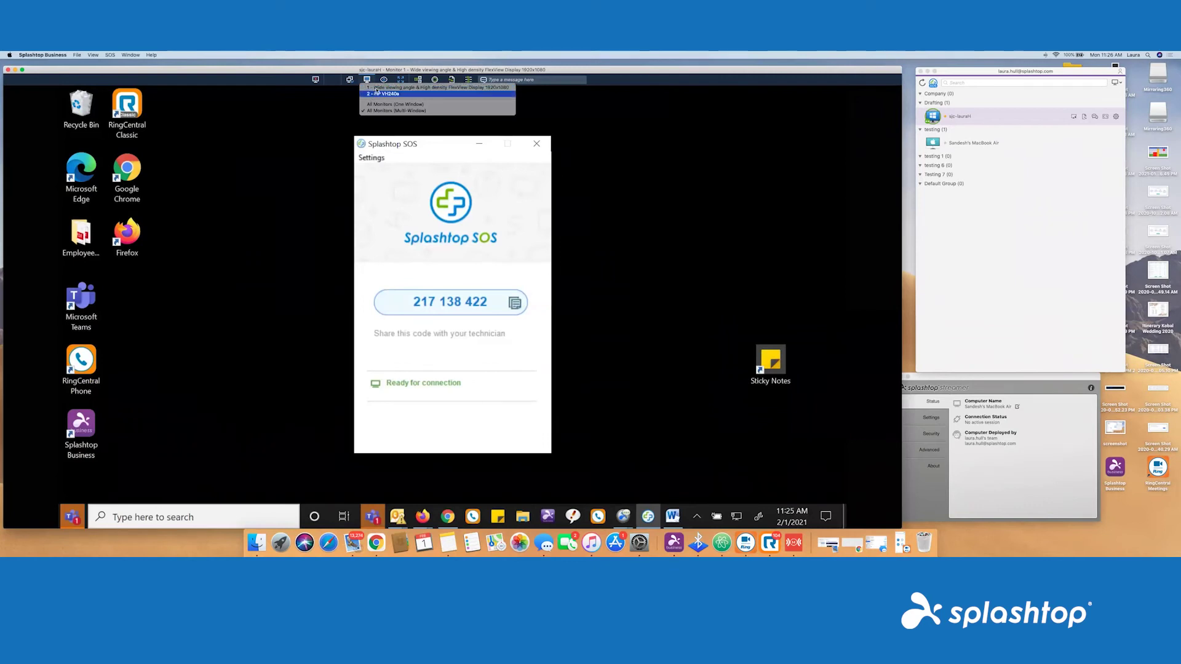
Step: Choose which Windows PC monitor to view from the toolbar dropdown, then close the monitor list
click(374, 90)
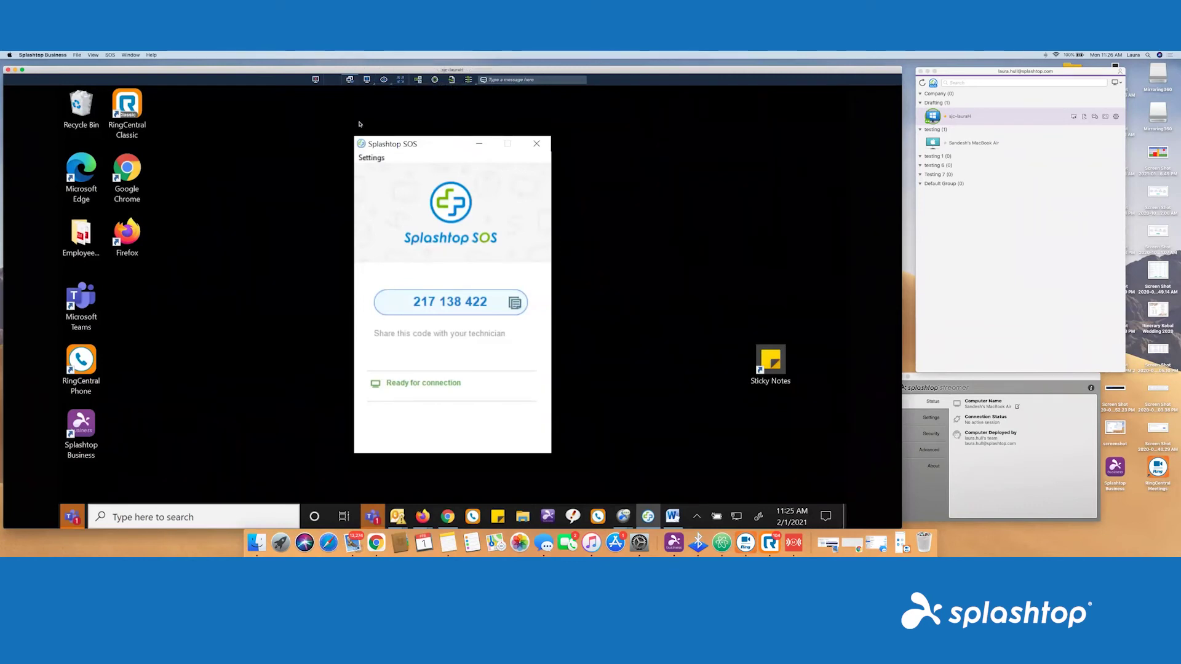
click(349, 81)
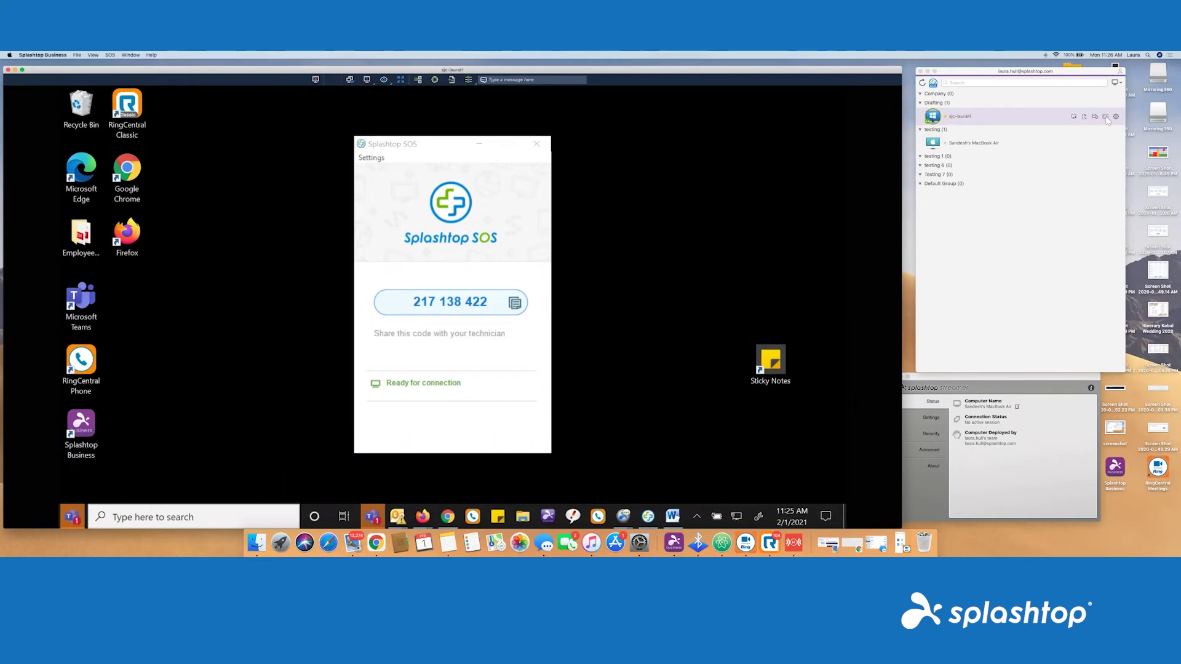
Step: Try a remote command session on sjc-lauraH, cancel the failed login, close it, and open its Computer Settings
click(1105, 117)
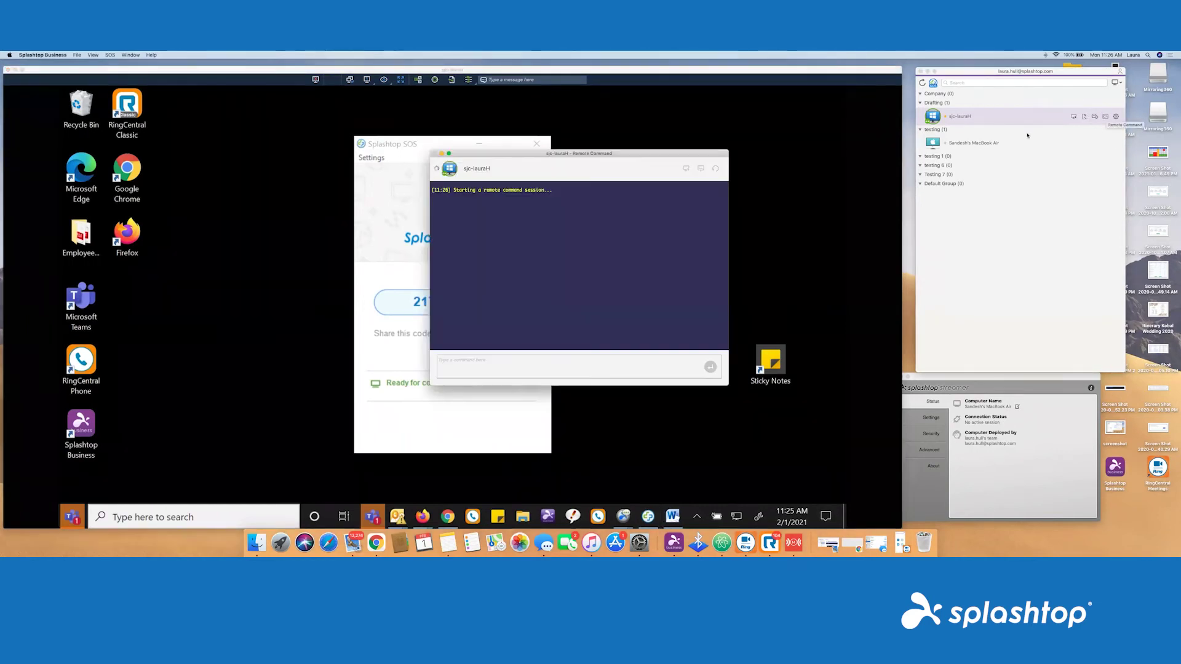
drag(457, 156, 691, 159)
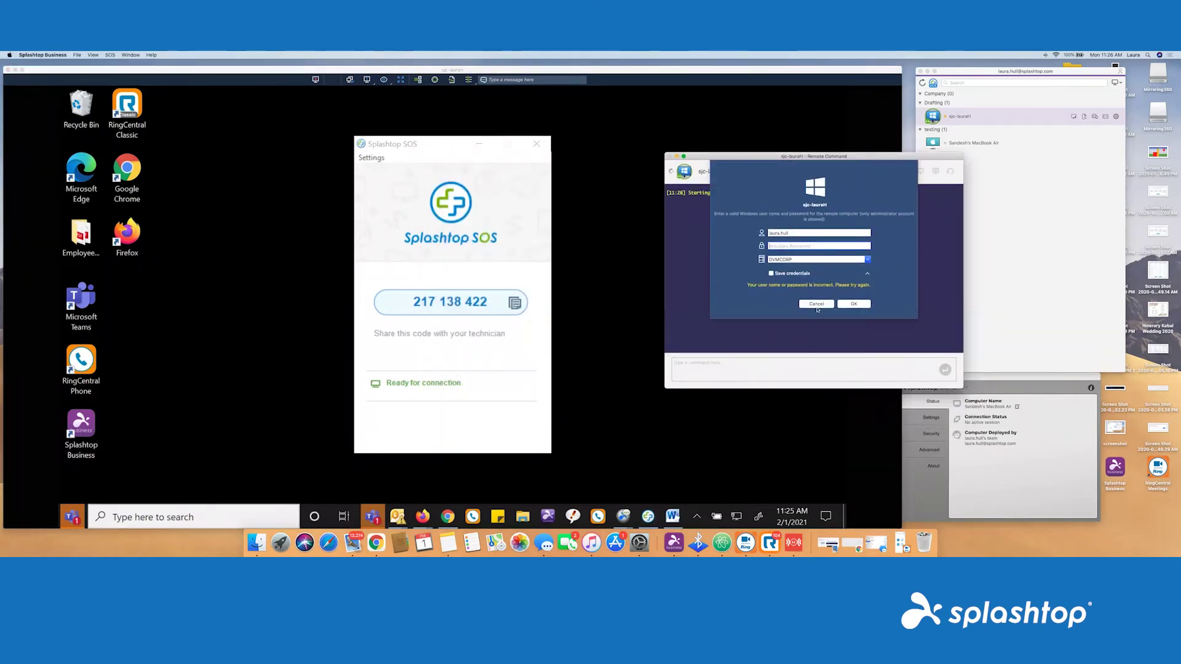
click(816, 304)
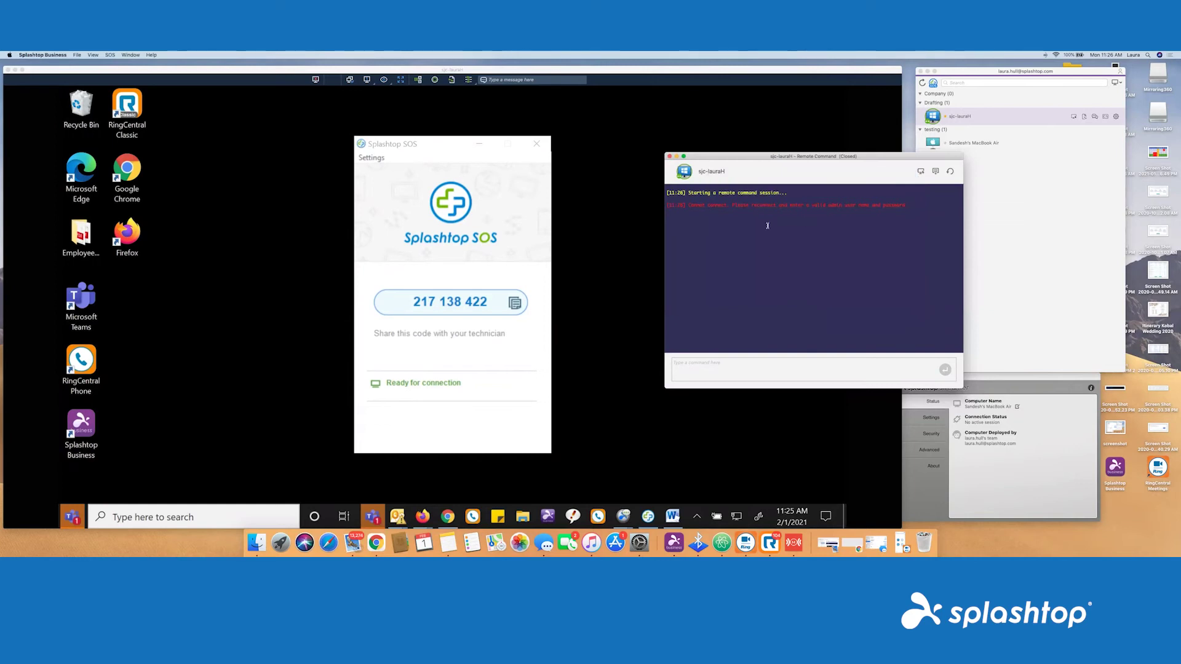
click(554, 186)
click(669, 157)
click(655, 207)
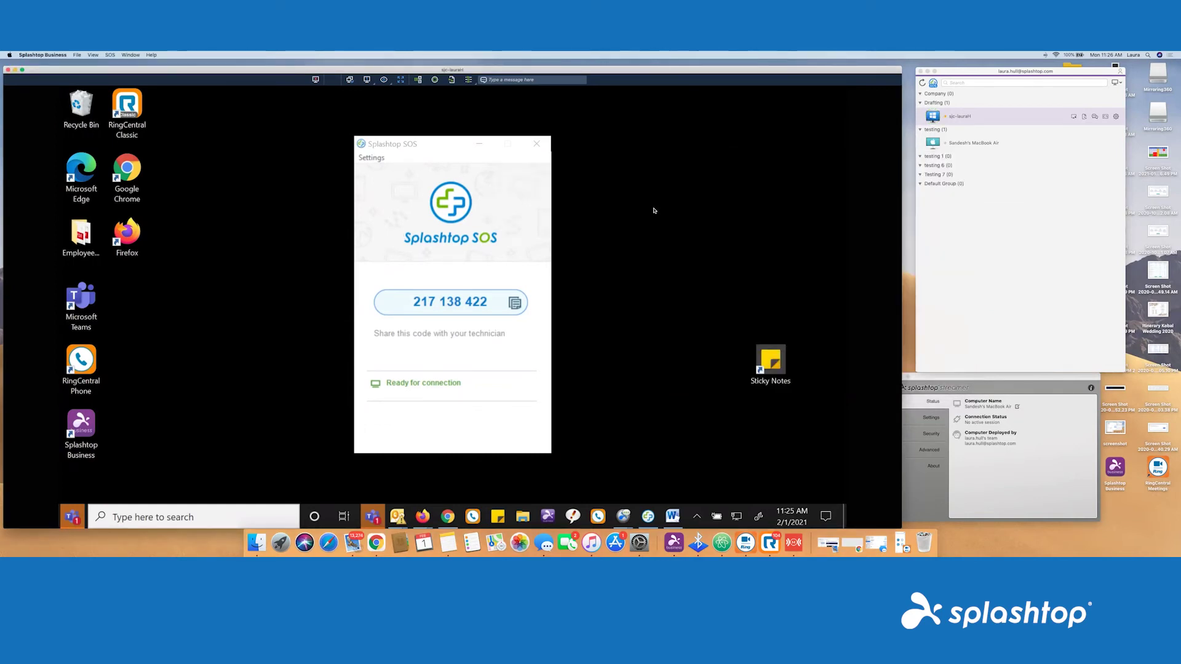
click(1117, 117)
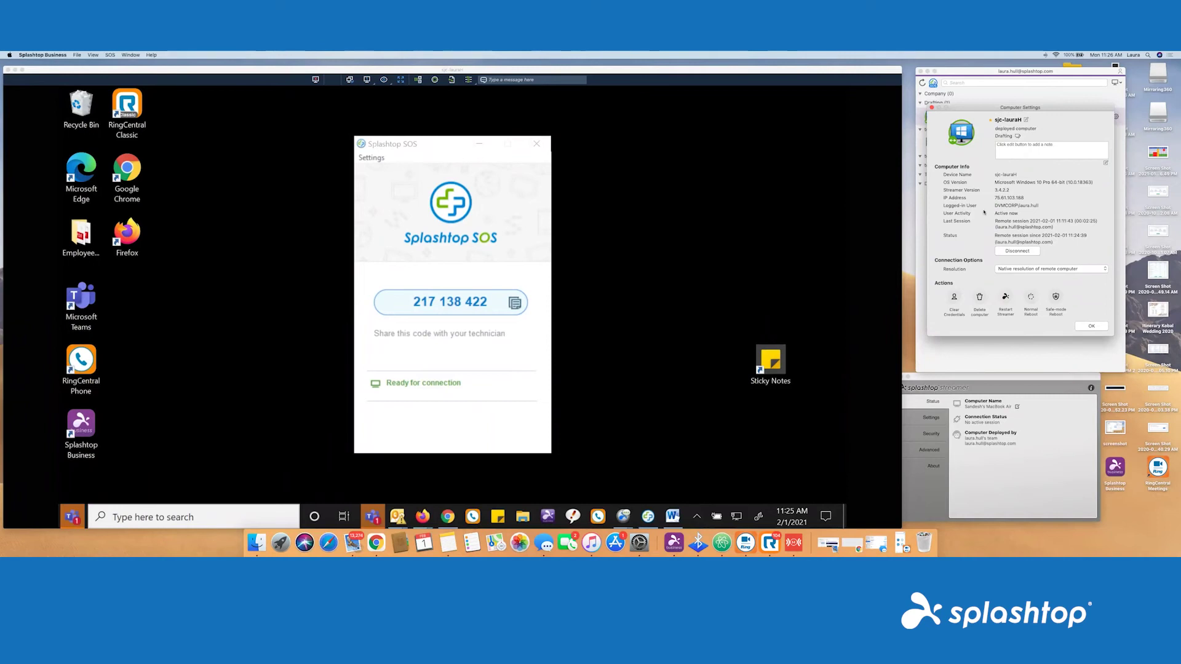
mouse_move(981, 383)
mouse_down()
mouse_move(1015, 379)
mouse_move(999, 373)
mouse_up()
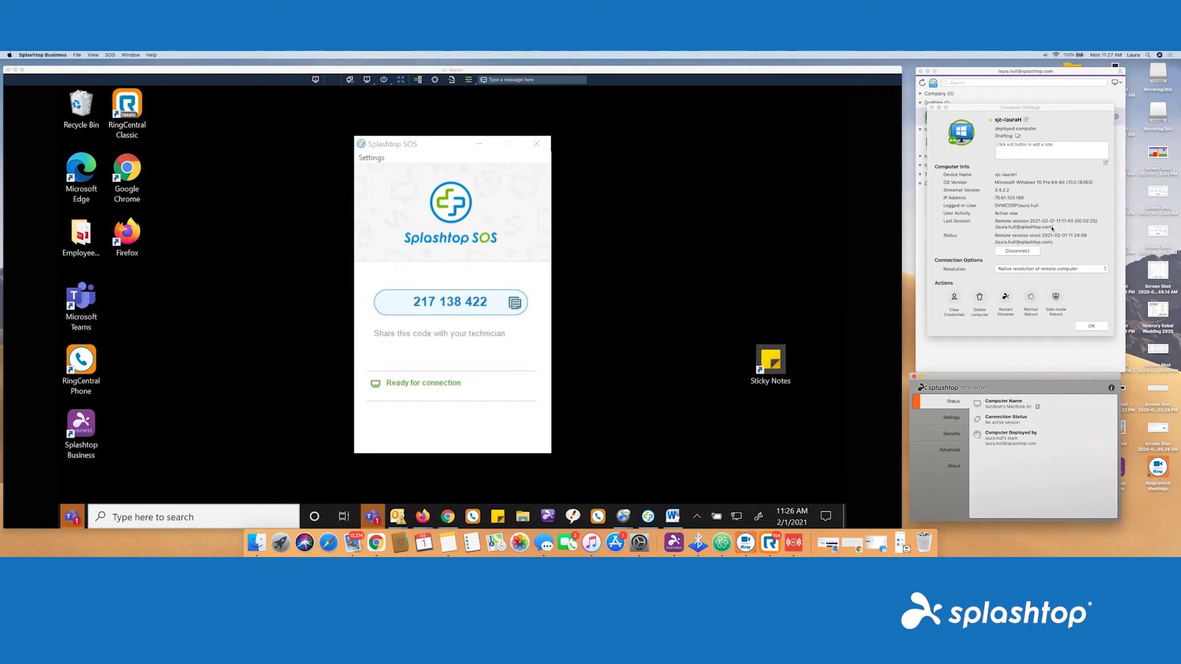
click(1048, 227)
drag(1078, 227, 993, 227)
click(1063, 229)
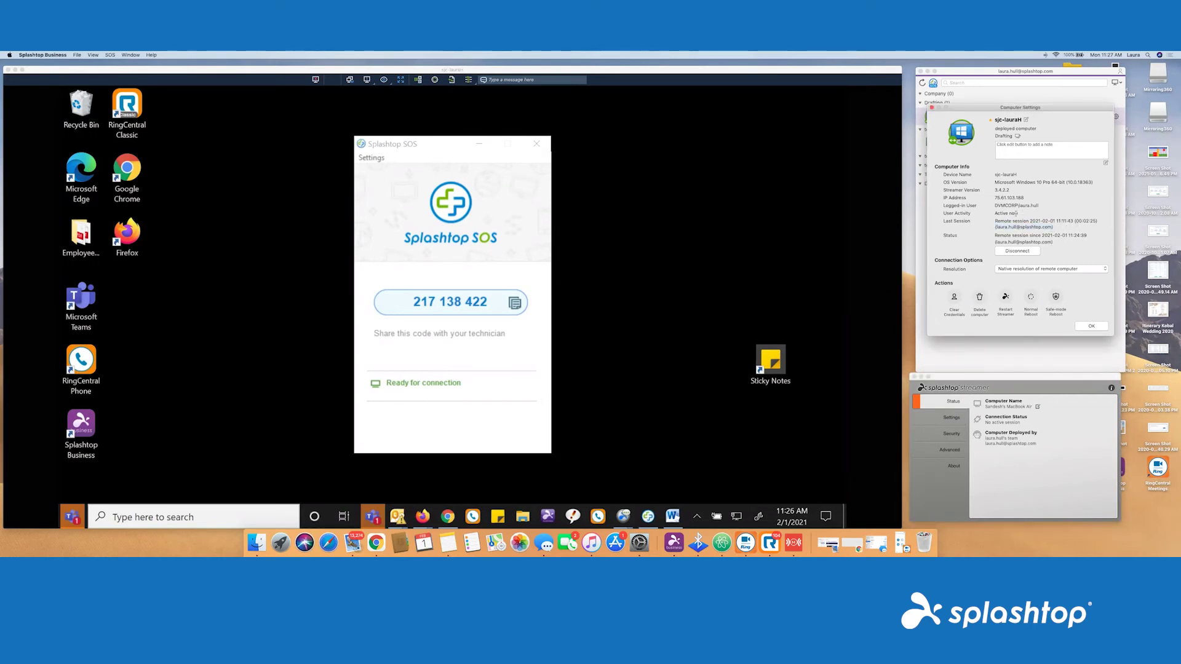
drag(1040, 206, 989, 205)
click(1066, 218)
Step: Close Computer Settings and start an on-demand support connection
click(932, 108)
click(760, 273)
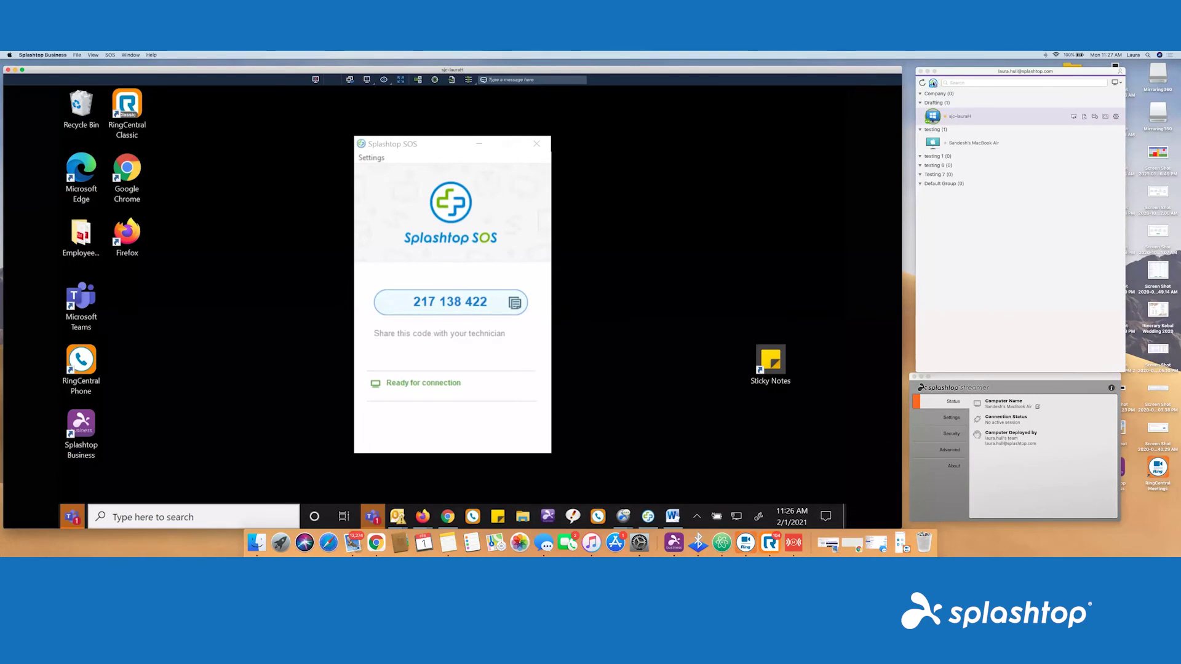
click(933, 83)
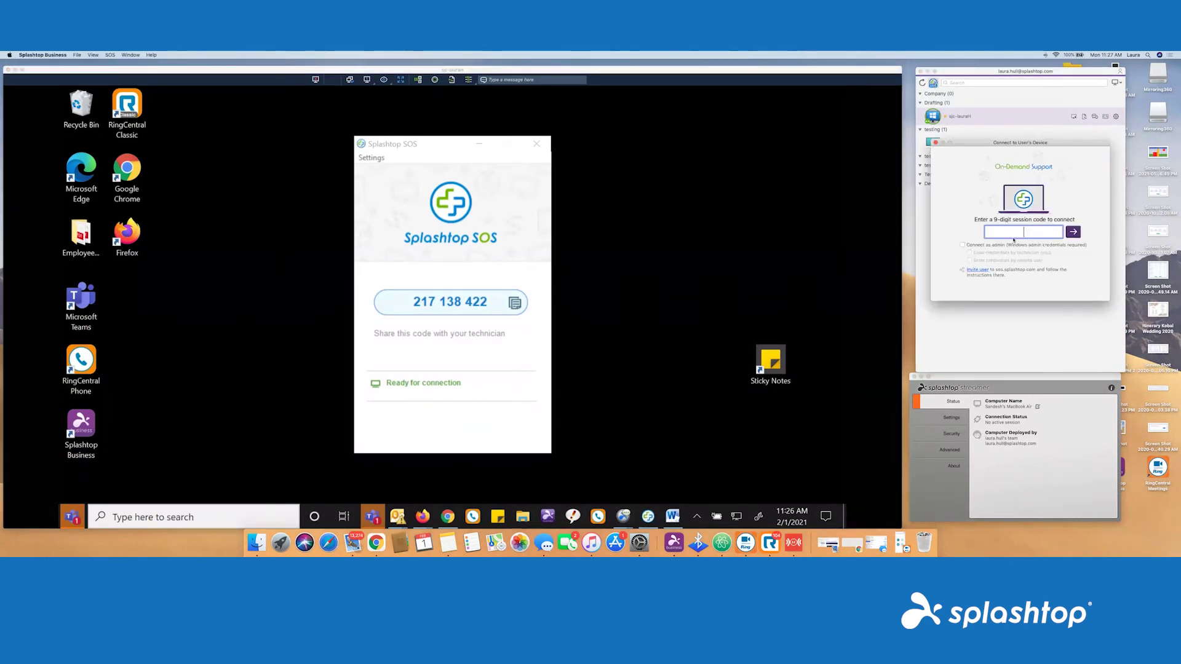
Step: View the SOS invitation with its download address, then open Chrome on the remote PC at sos.splashtop.com
click(976, 271)
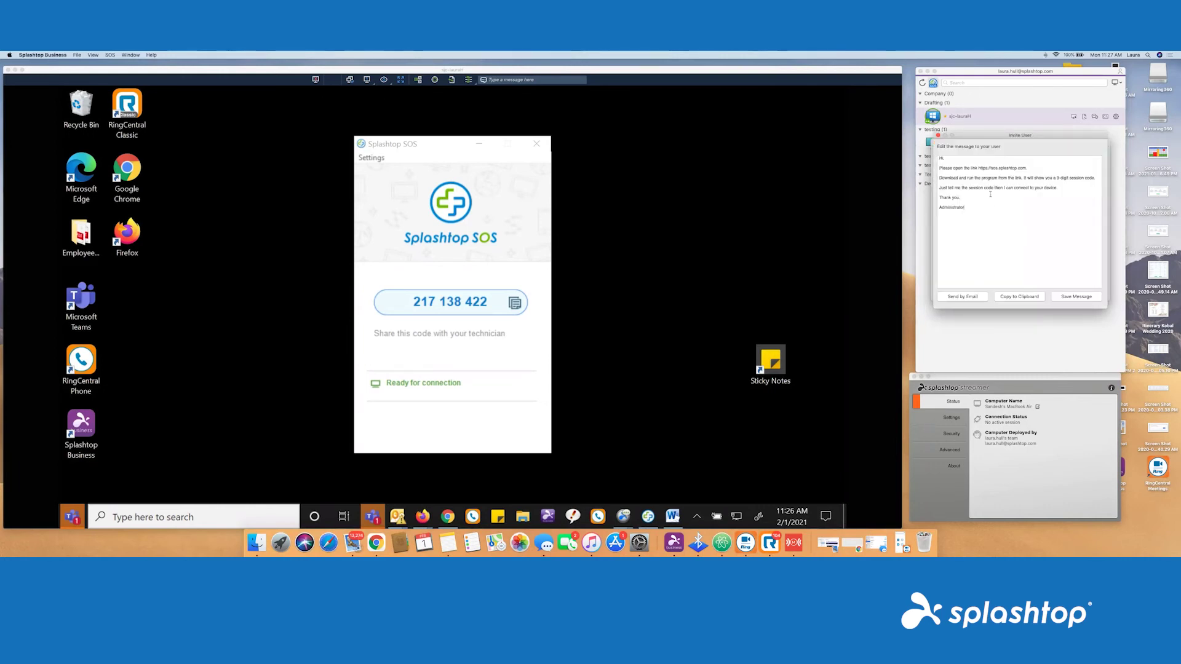
drag(990, 168, 1026, 168)
click(657, 351)
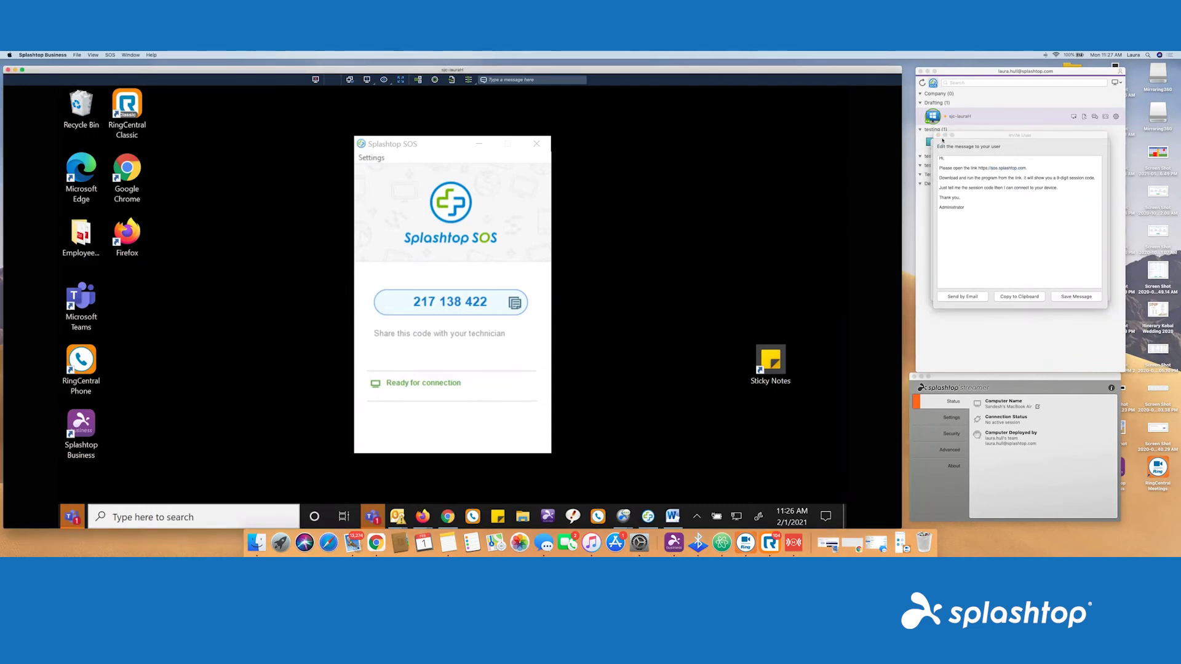
click(447, 517)
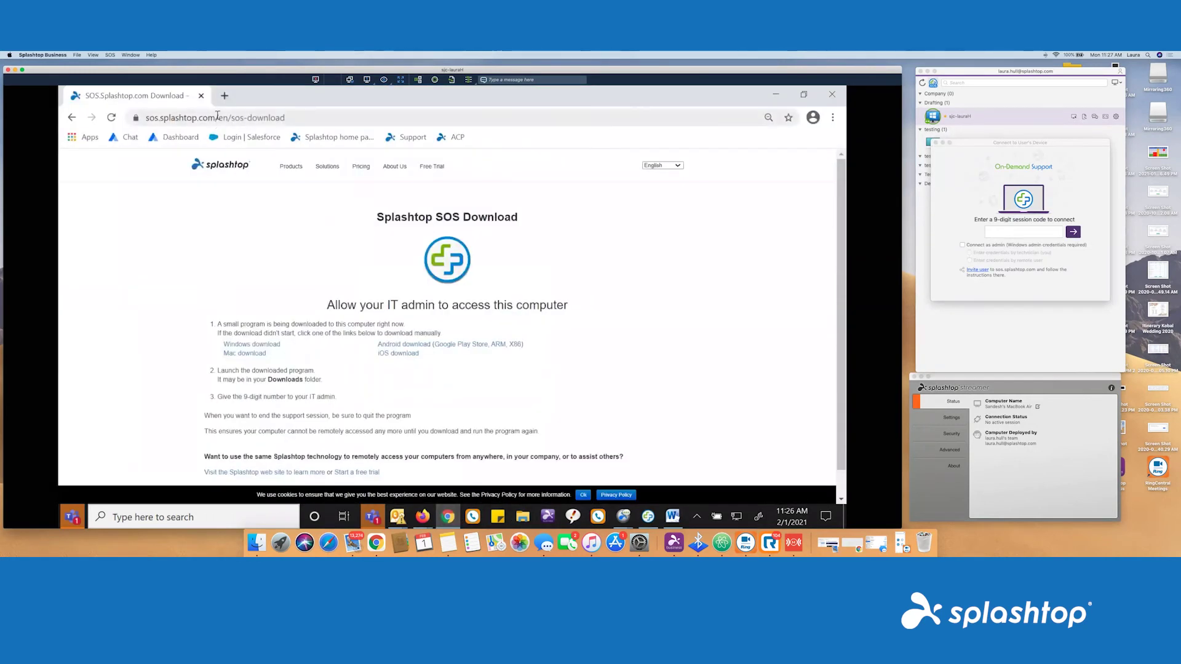
Step: Minimize the remote browser and connect using the 9-digit session code shown in the SOS app
drag(215, 117, 143, 117)
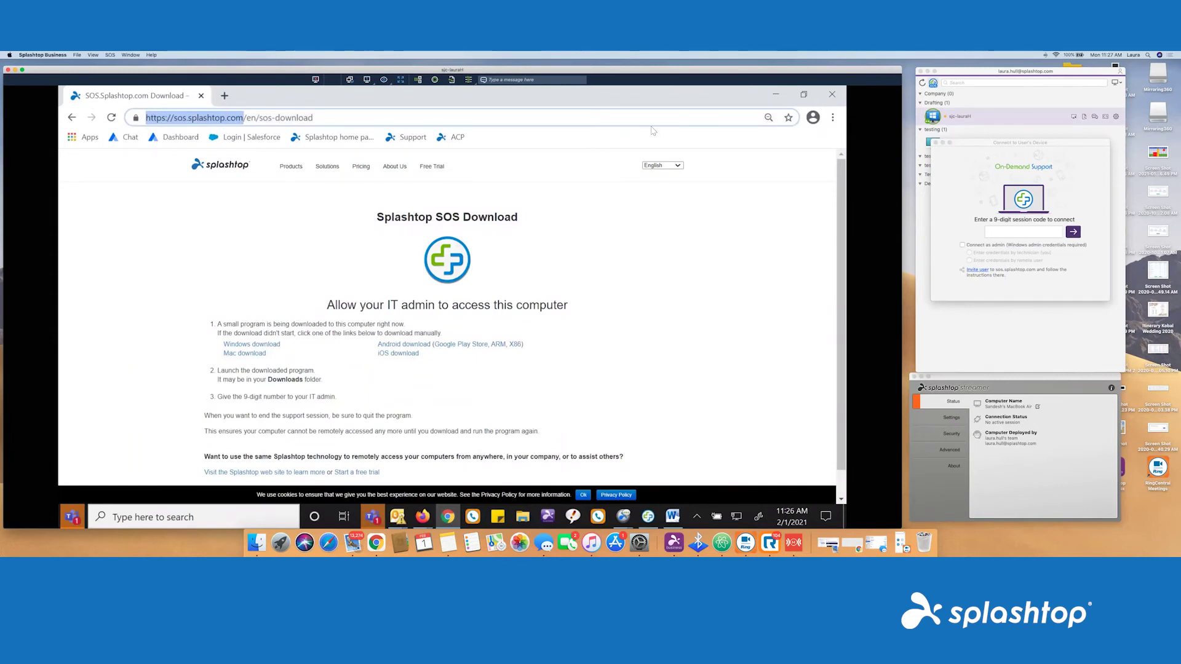
click(775, 96)
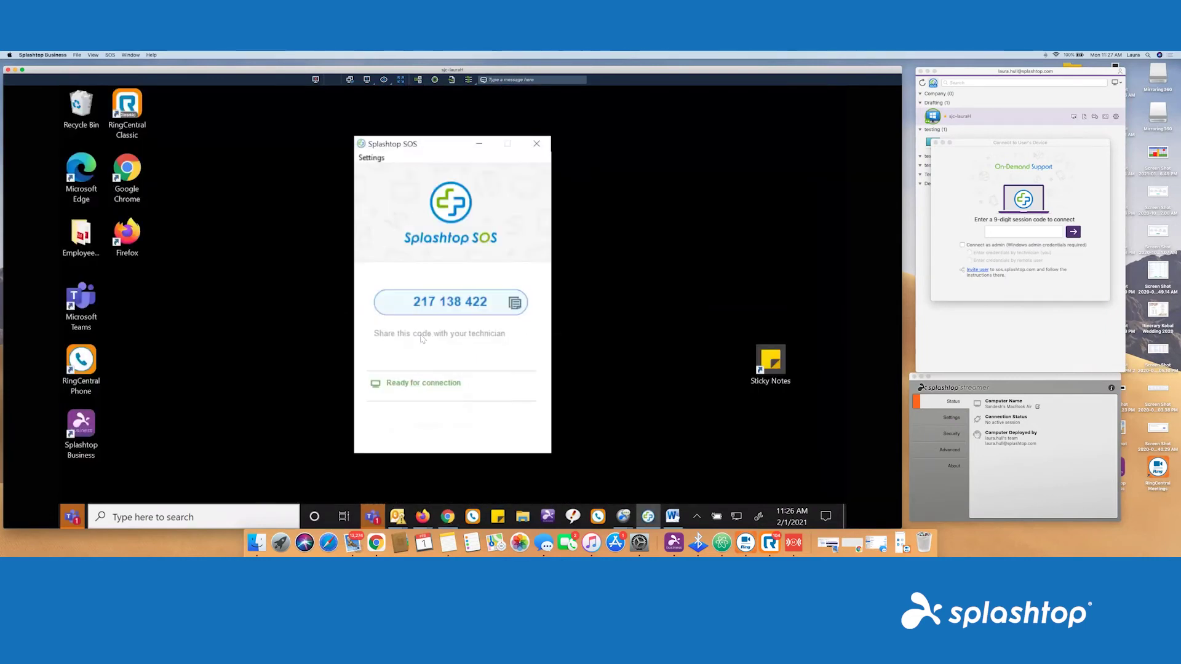
click(1024, 232)
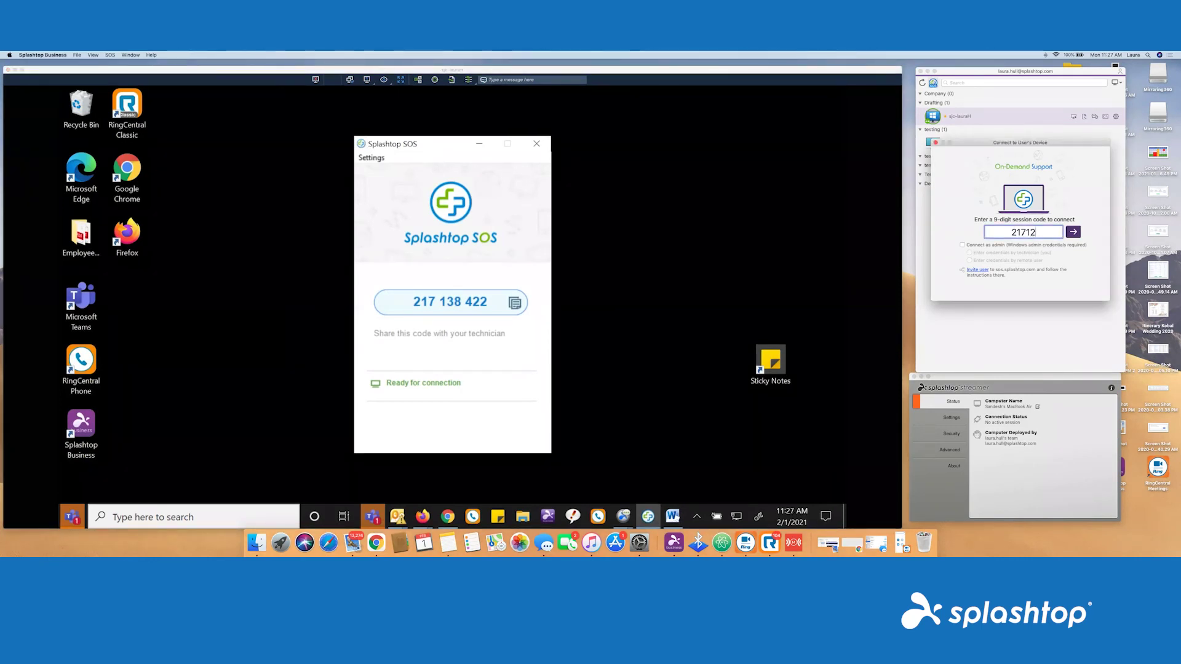
click(1073, 232)
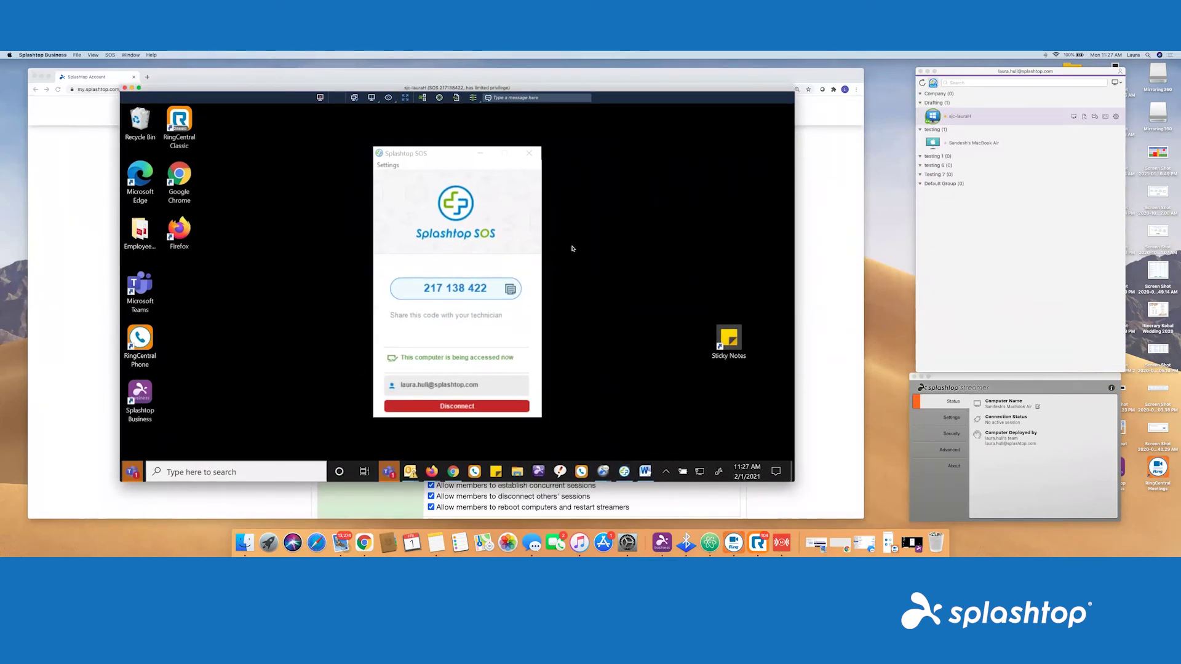
Step: Reconnect to the Windows PC as administrator with Connect as admin ticked
click(474, 98)
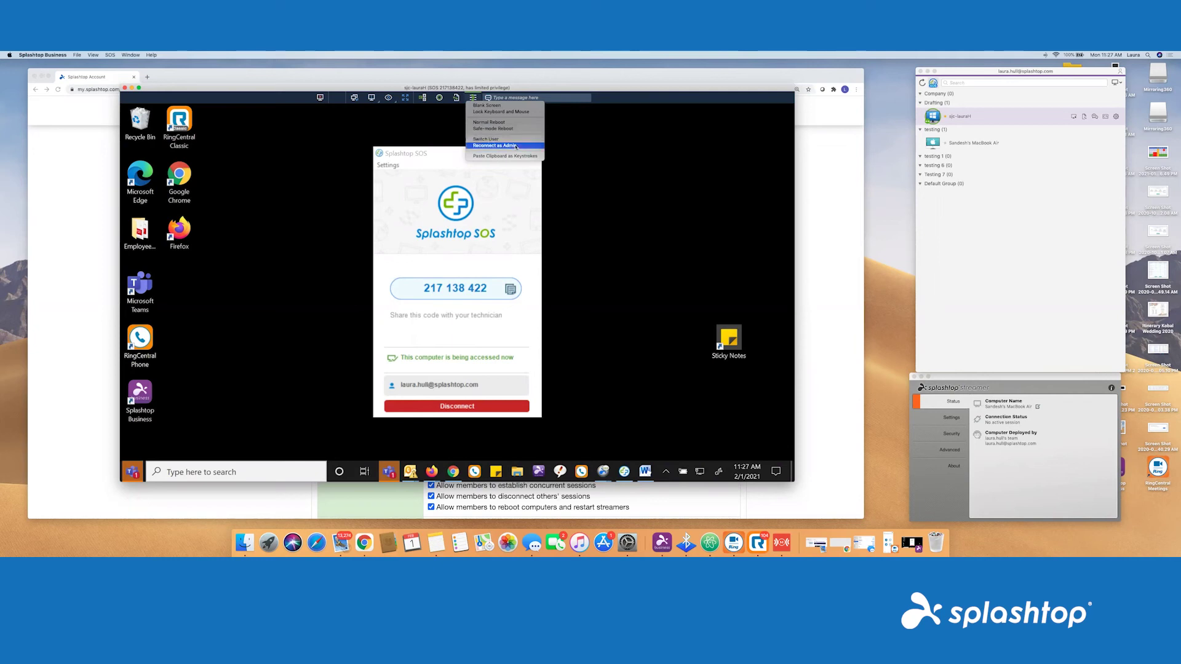
click(510, 146)
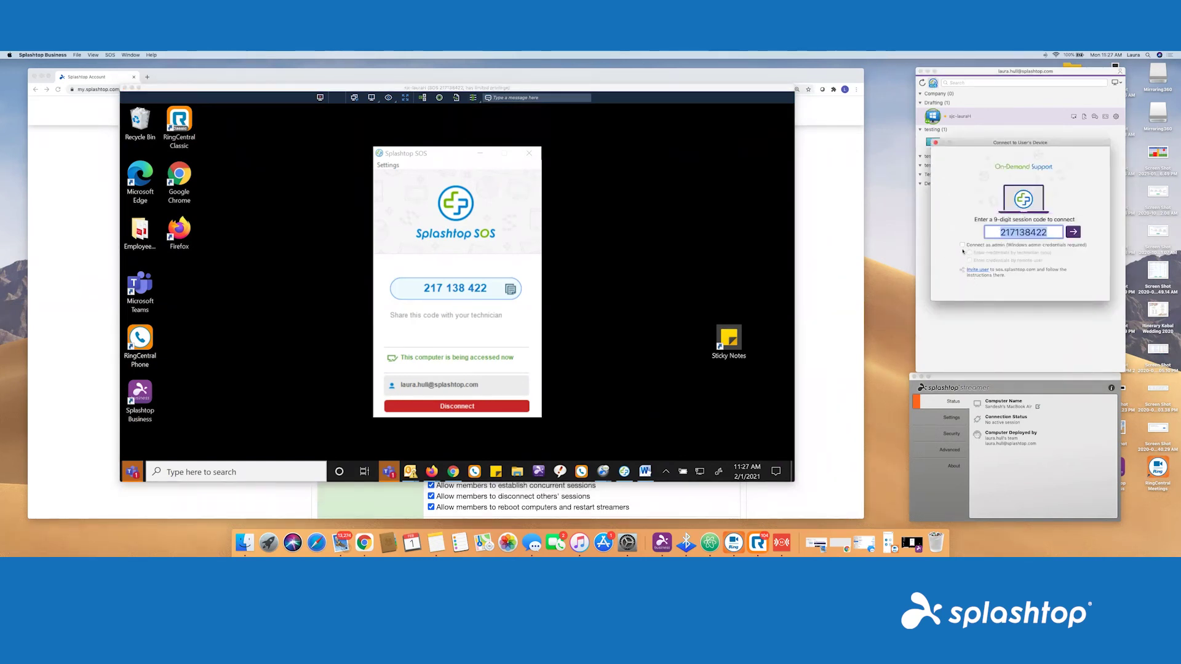
click(963, 245)
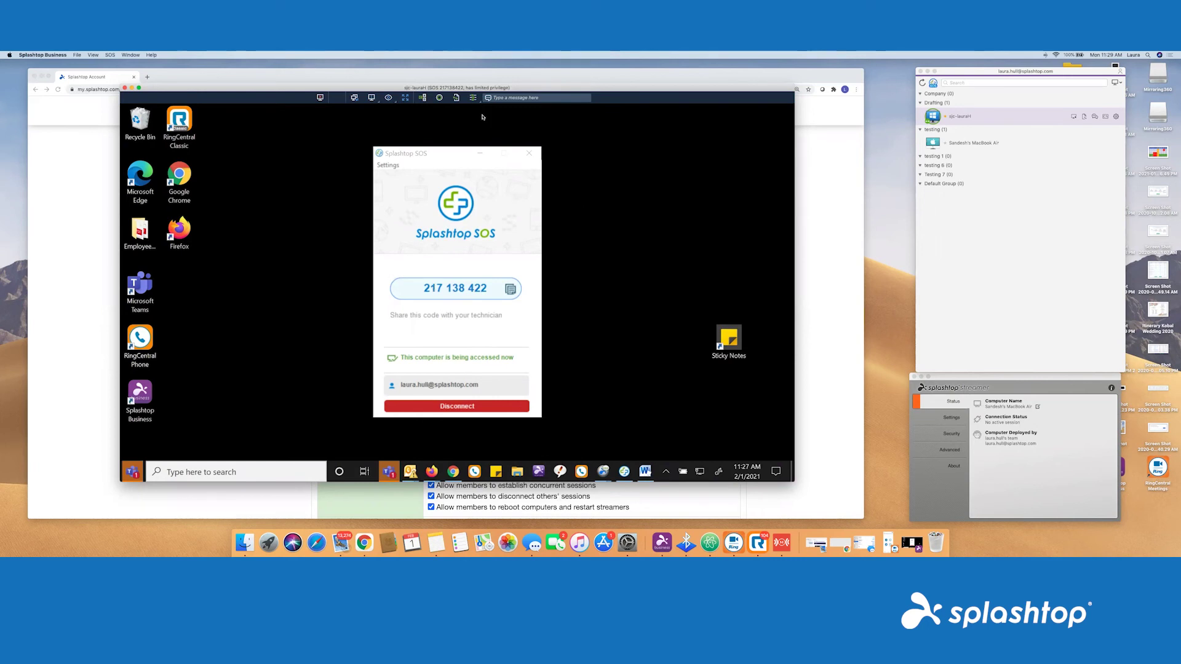
Step: Choose another option from the session actions menu, then end the remote session
click(473, 97)
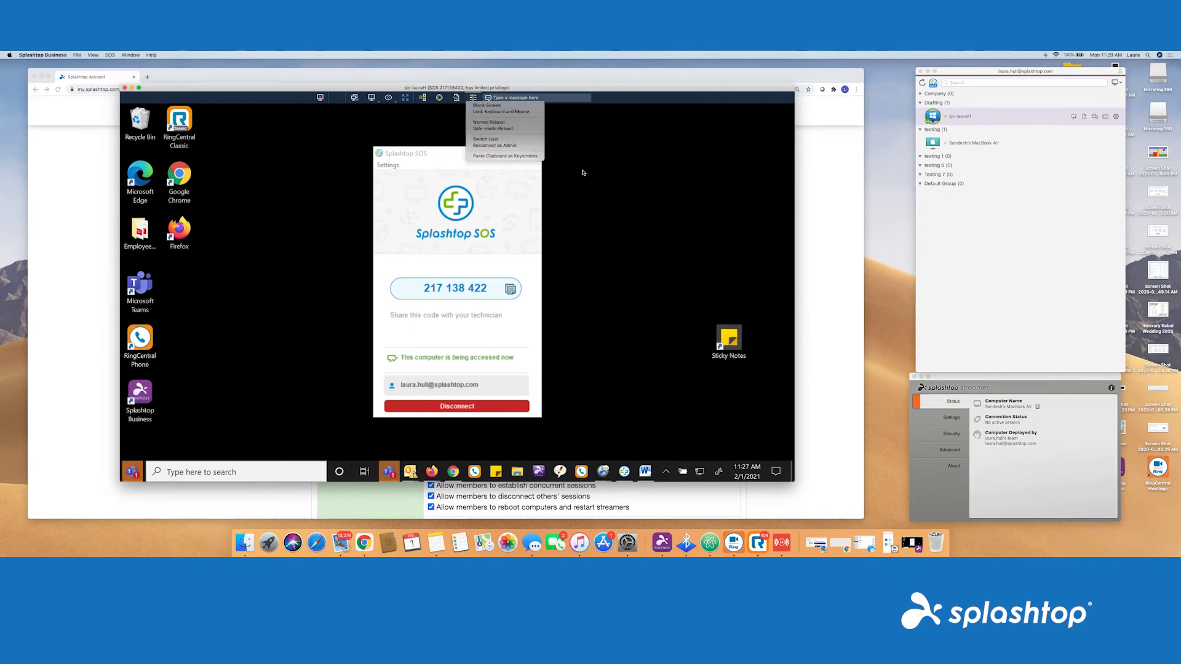
click(605, 205)
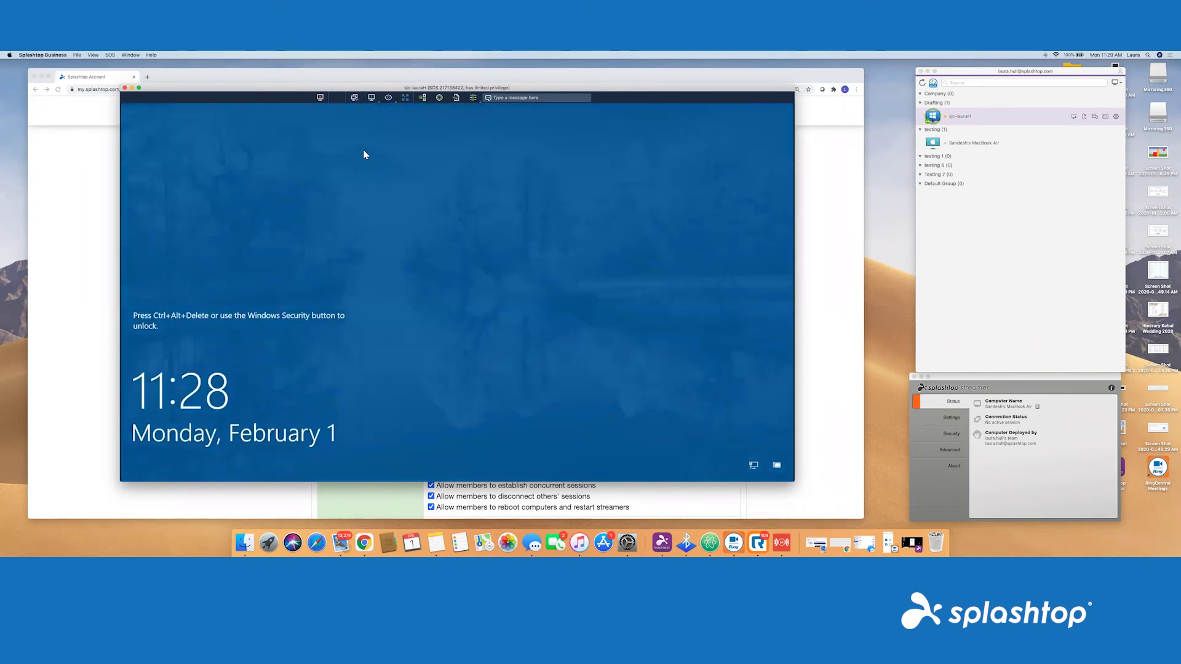
click(320, 97)
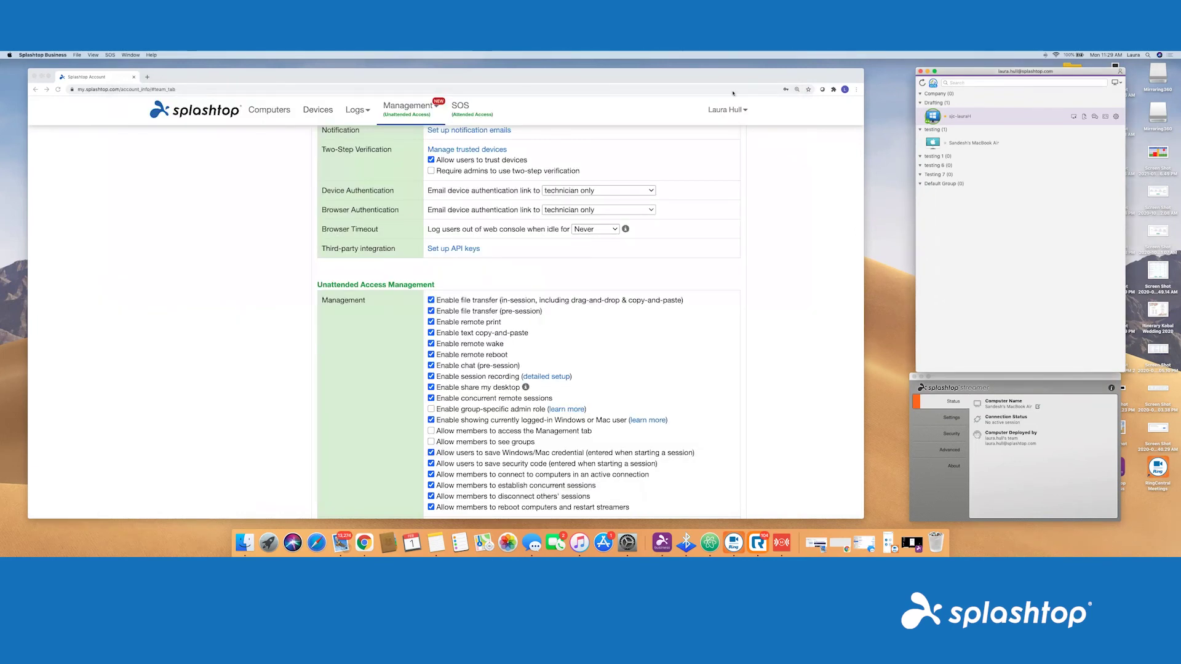
Step: Go to the web console's Computers page and start another on-demand support connection
click(281, 115)
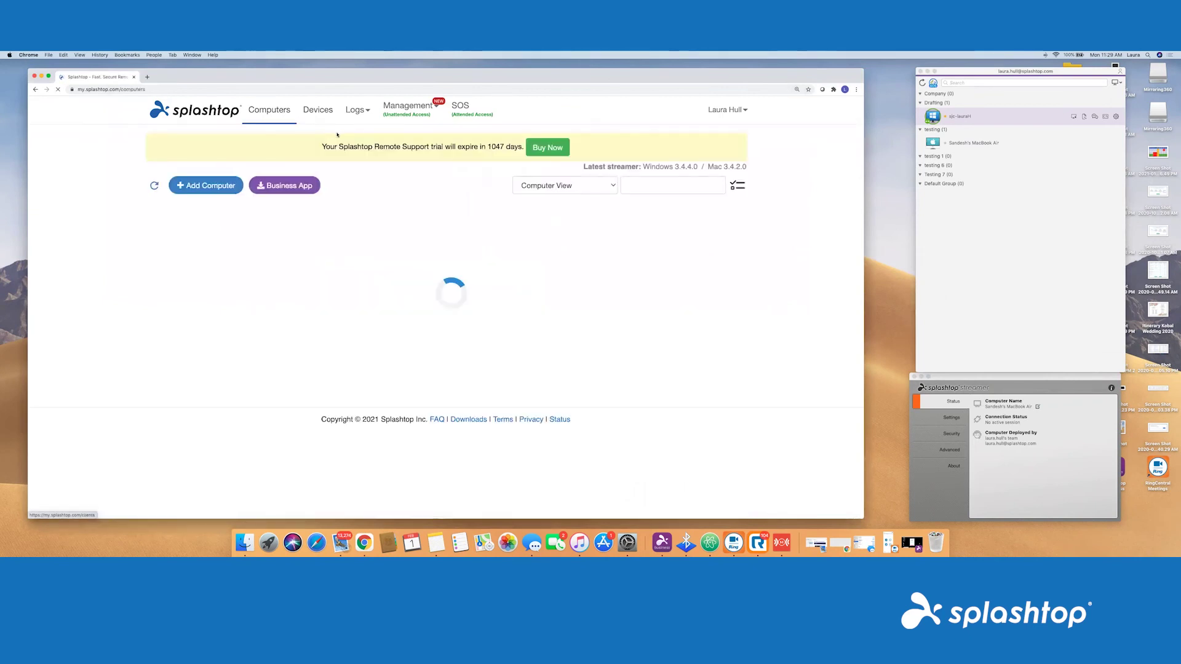
click(933, 83)
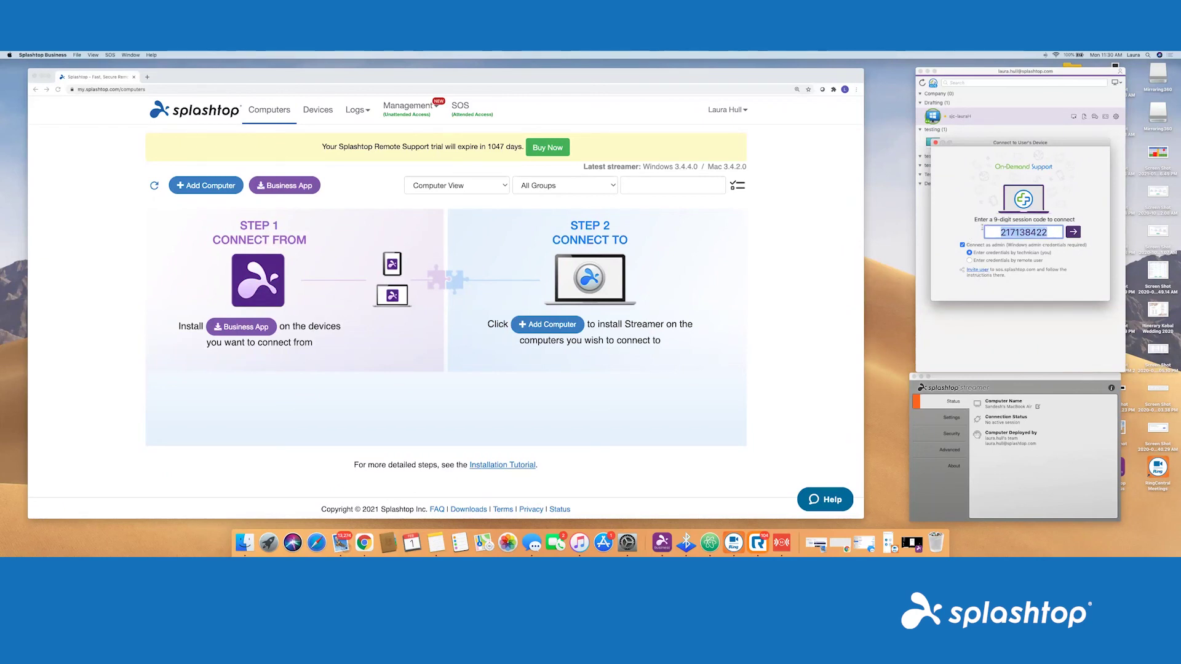
Step: Enter the iPhone's 9-digit SOS code, fixing a typo, connect, and move the mirrored screen aside
key(Return)
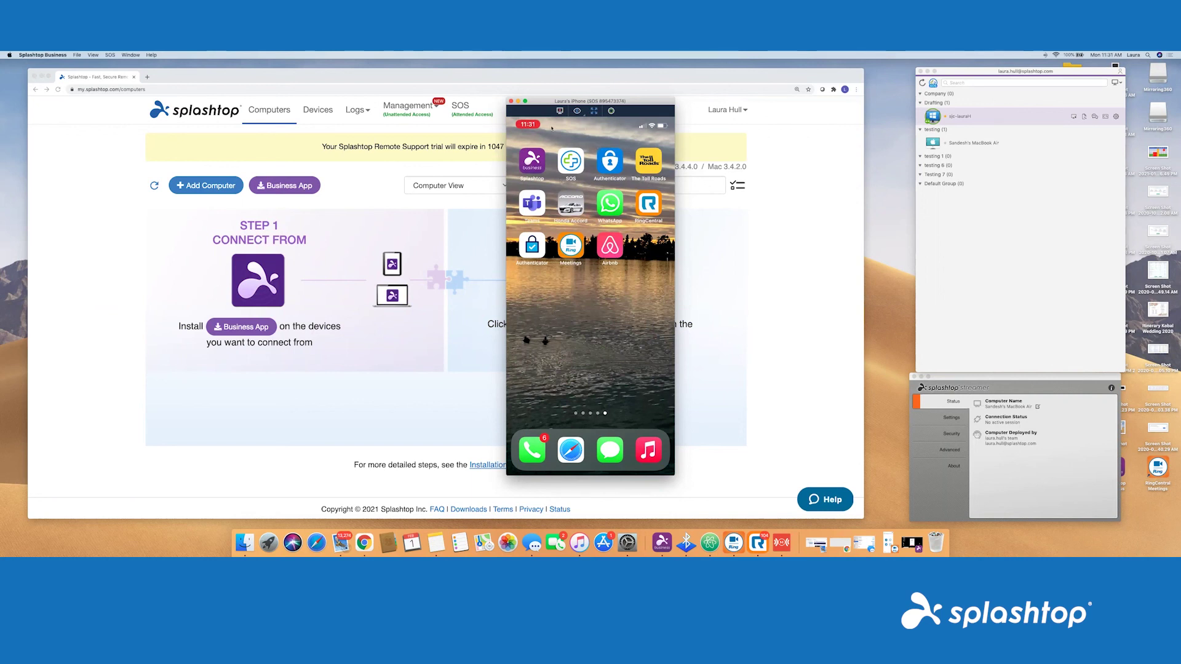
drag(570, 103, 791, 102)
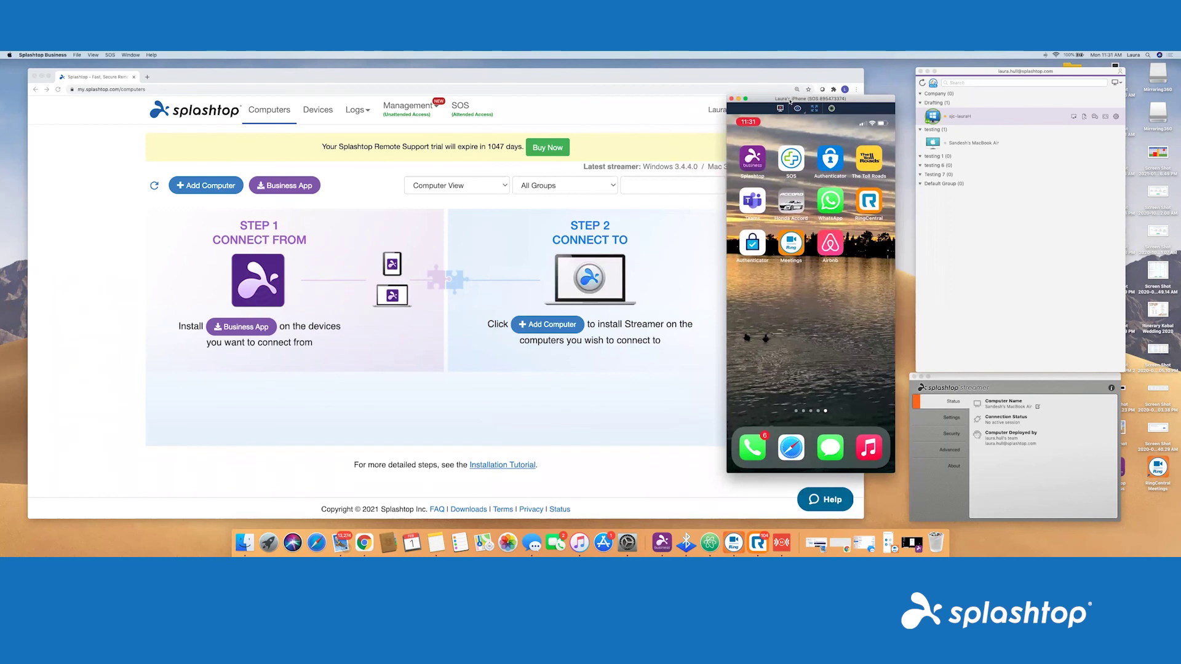